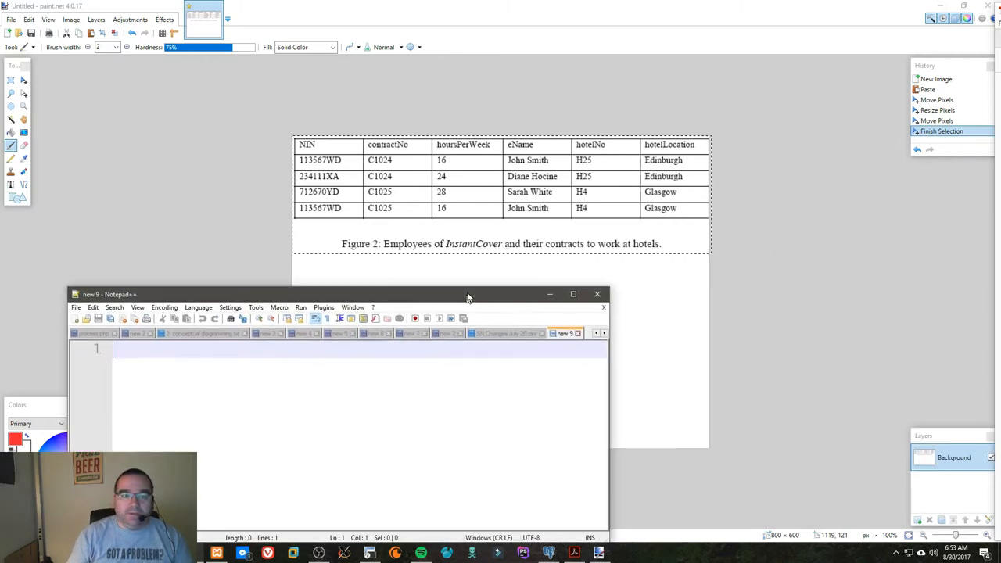
# Type INSTANTCOVER[NIN,contractNo,hours,e_name,hotelNo,hotelLocation] and reposition the widened Notepad++ window.
pyautogui.moveTo(467, 293); pyautogui.dragTo(637, 235)
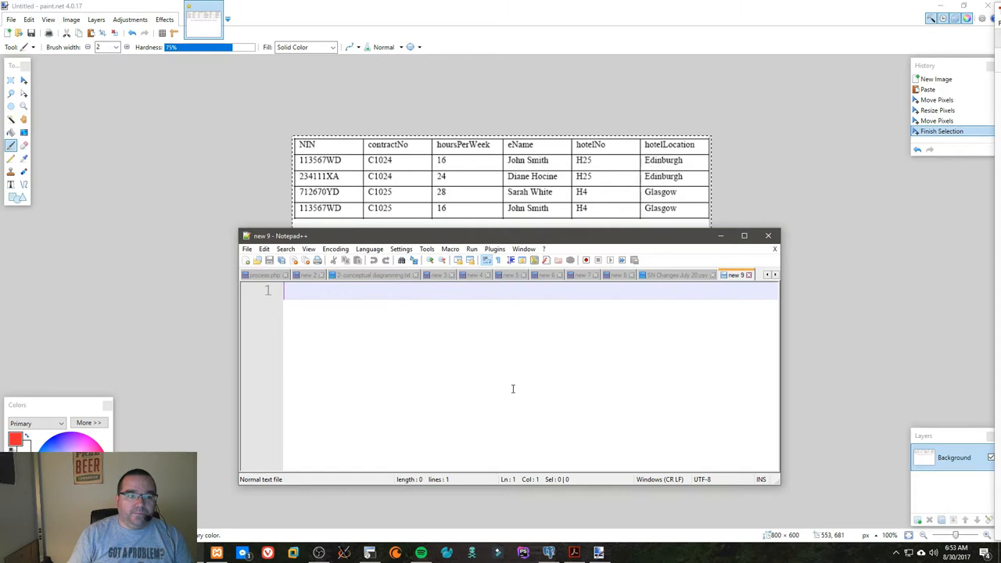
pyautogui.write('INSTANT')
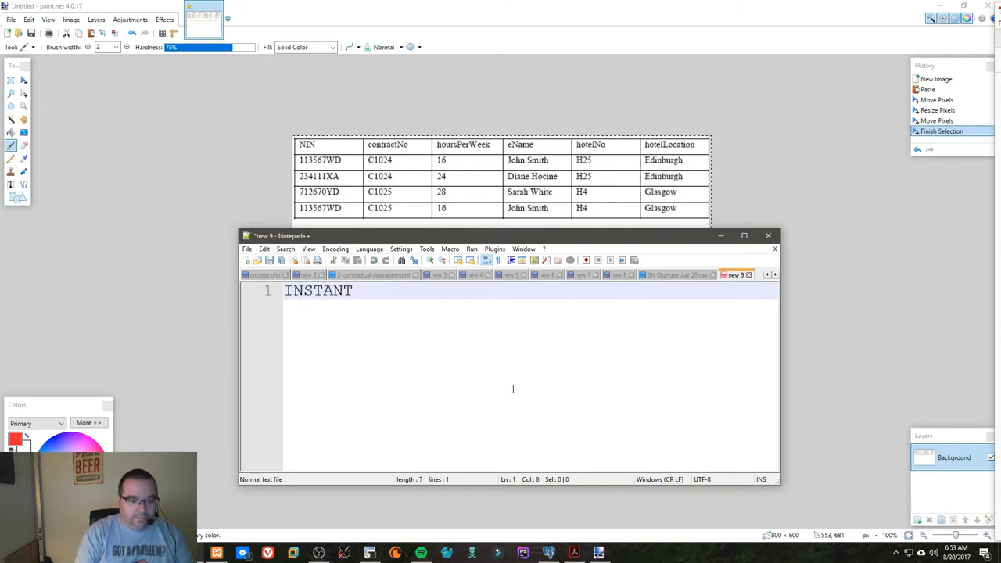
pyautogui.write('COVER')
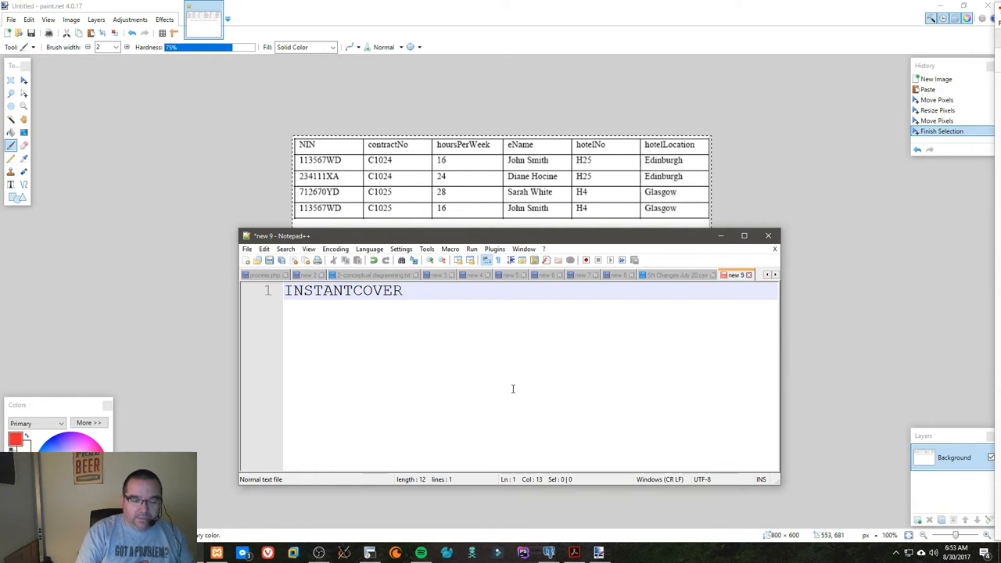
pyautogui.write('[')
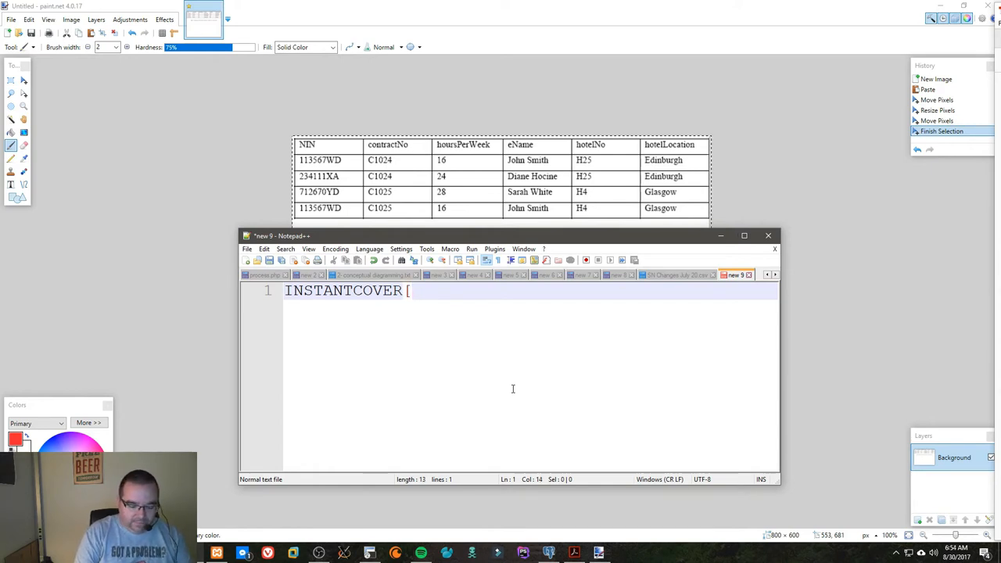
pyautogui.write('NIN,')
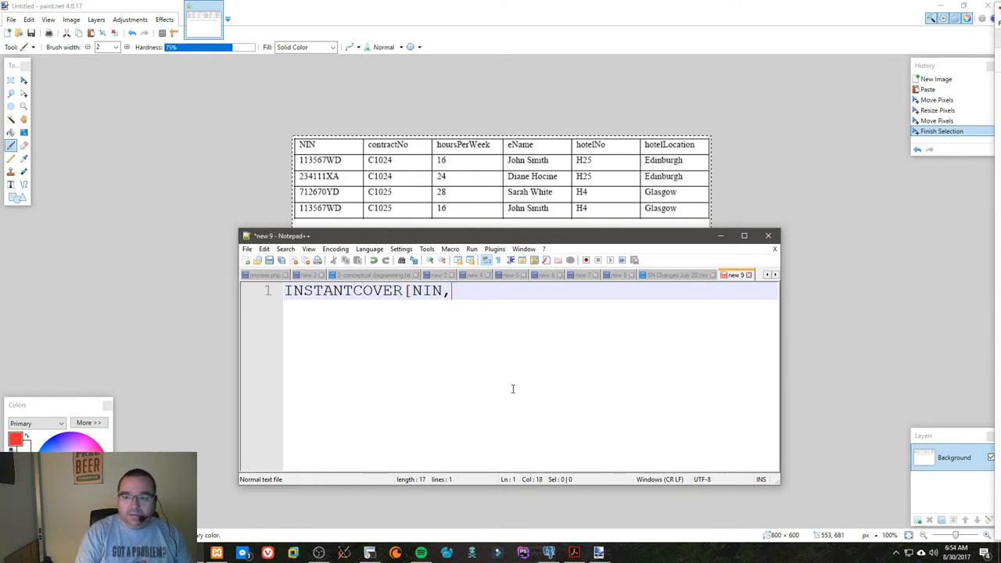
pyautogui.write('contractN')
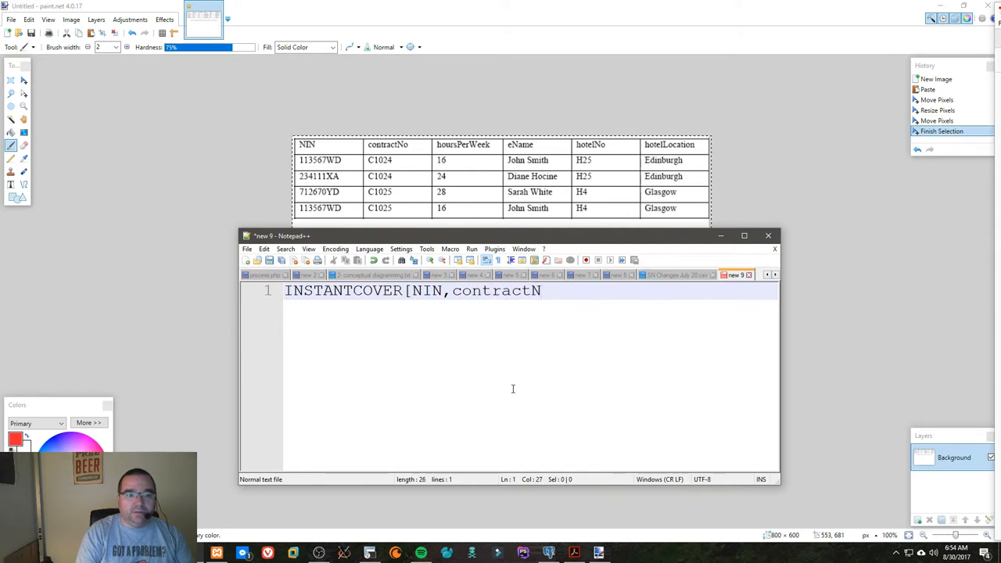
pyautogui.write('o,h')
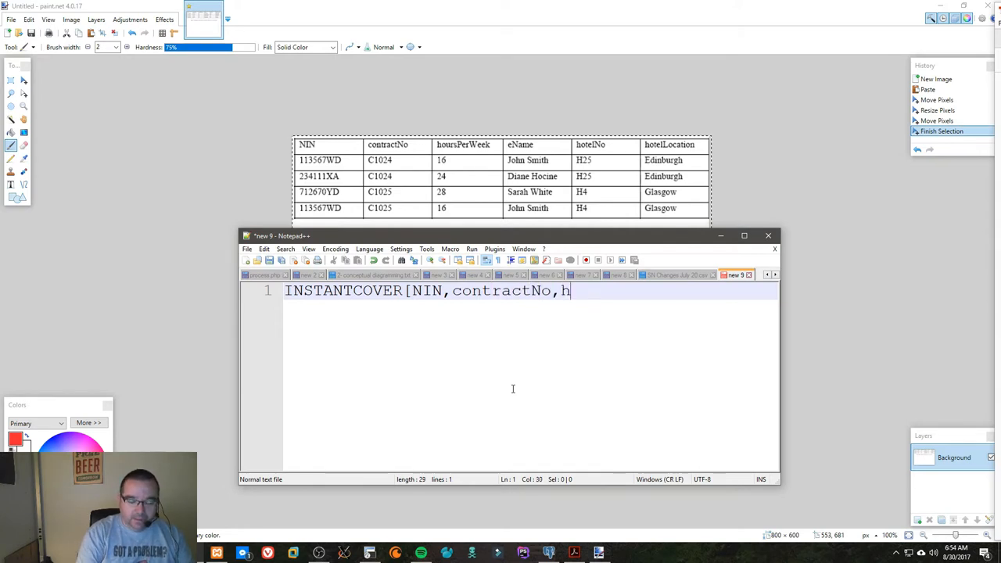
pyautogui.write('ours,e_')
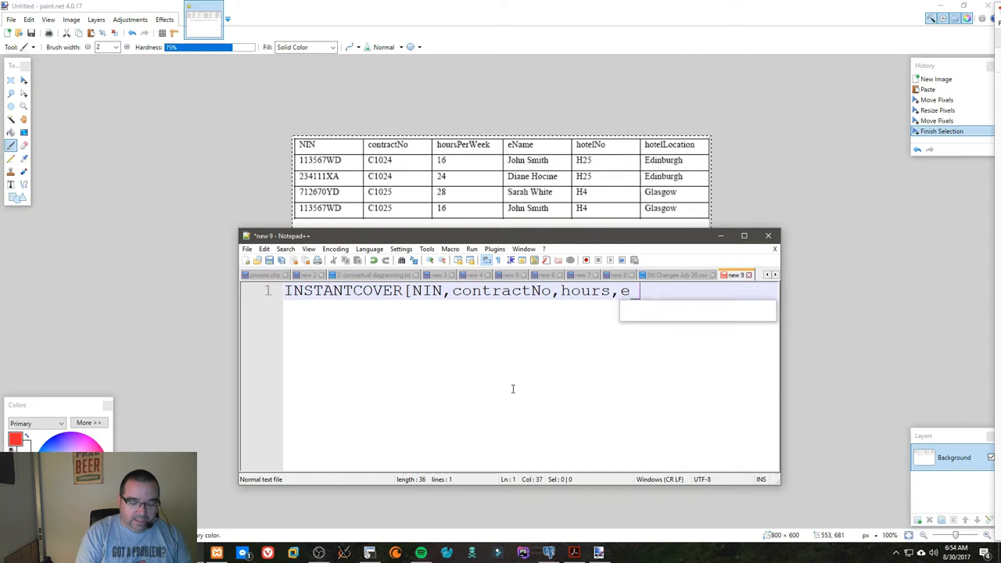
pyautogui.write('name,hotel')
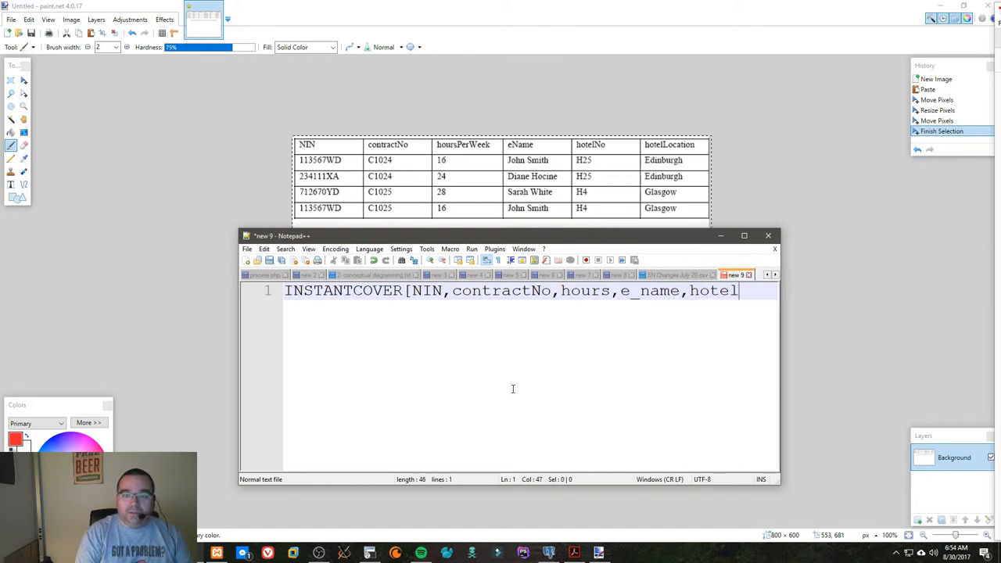
pyautogui.write('No,h')
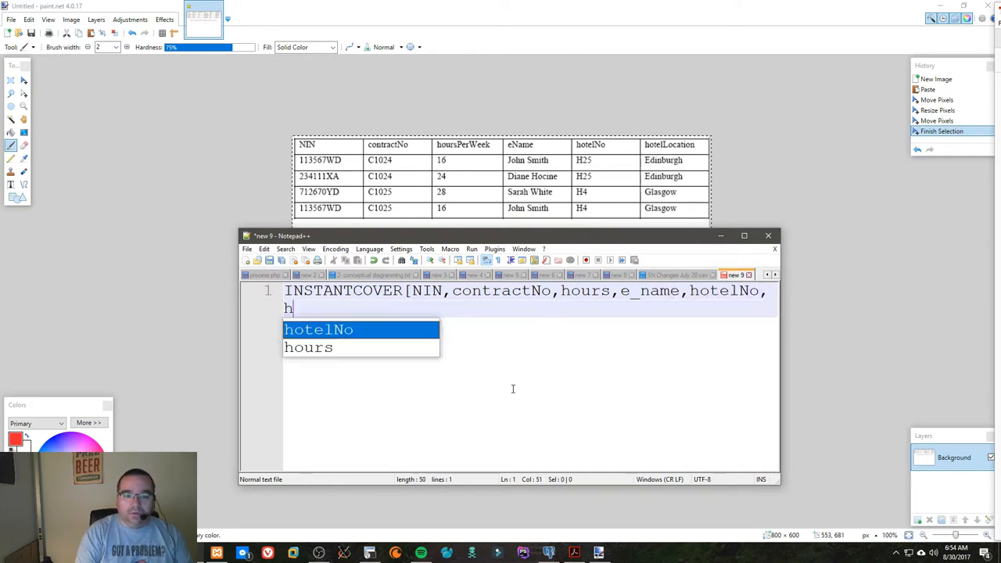
pyautogui.write('otelL')
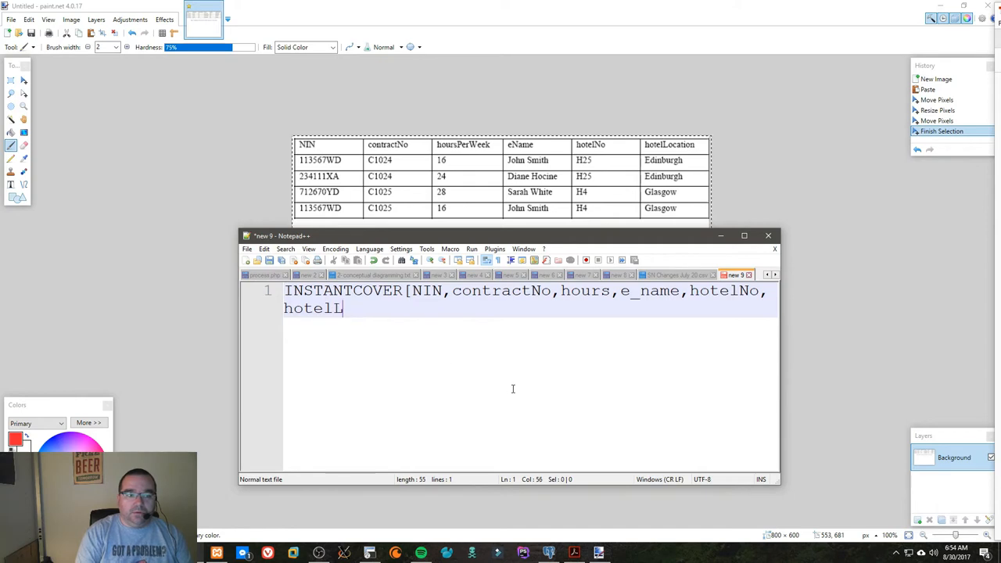
pyautogui.write('ocation')
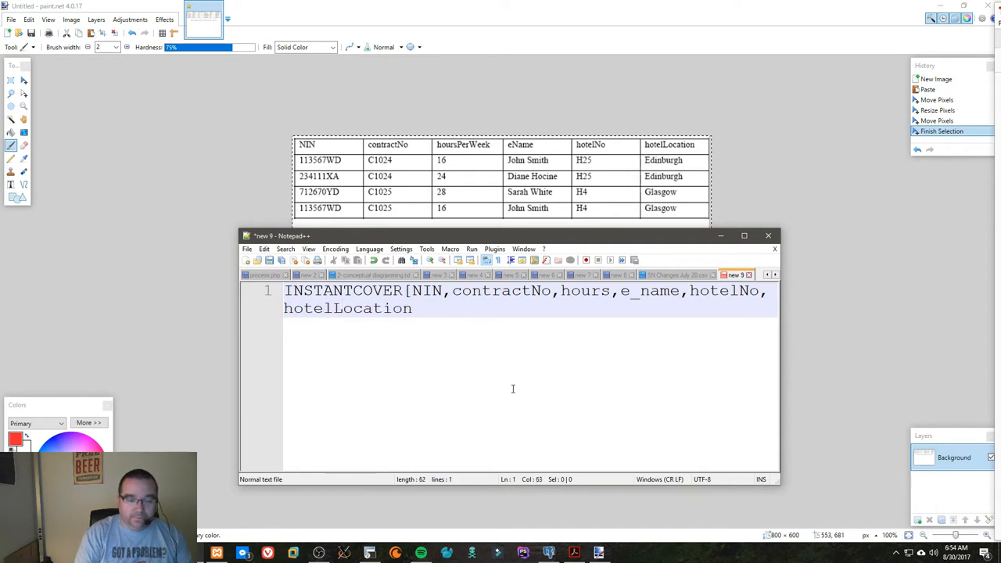
pyautogui.write(']')
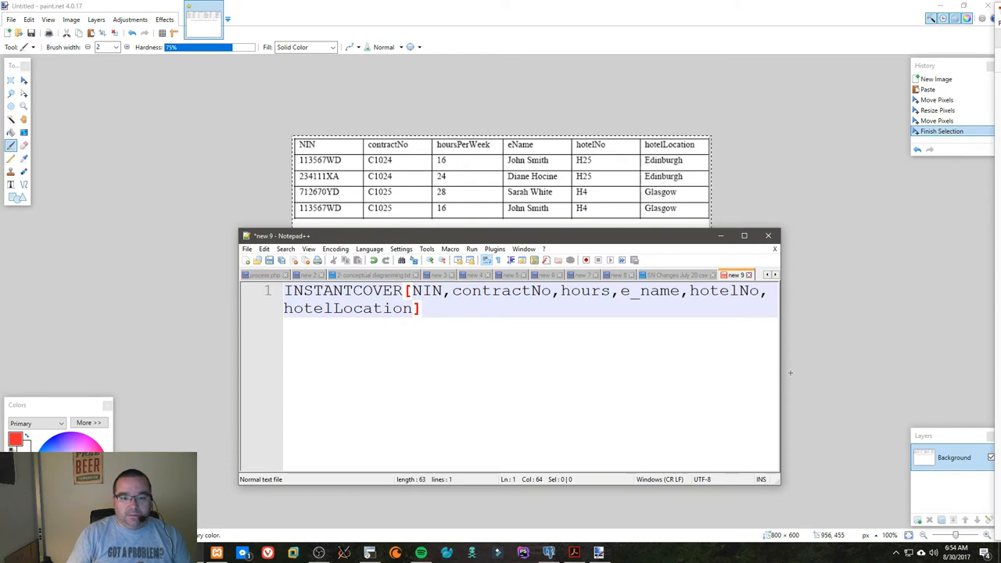
pyautogui.moveTo(780, 383); pyautogui.dragTo(942, 397)
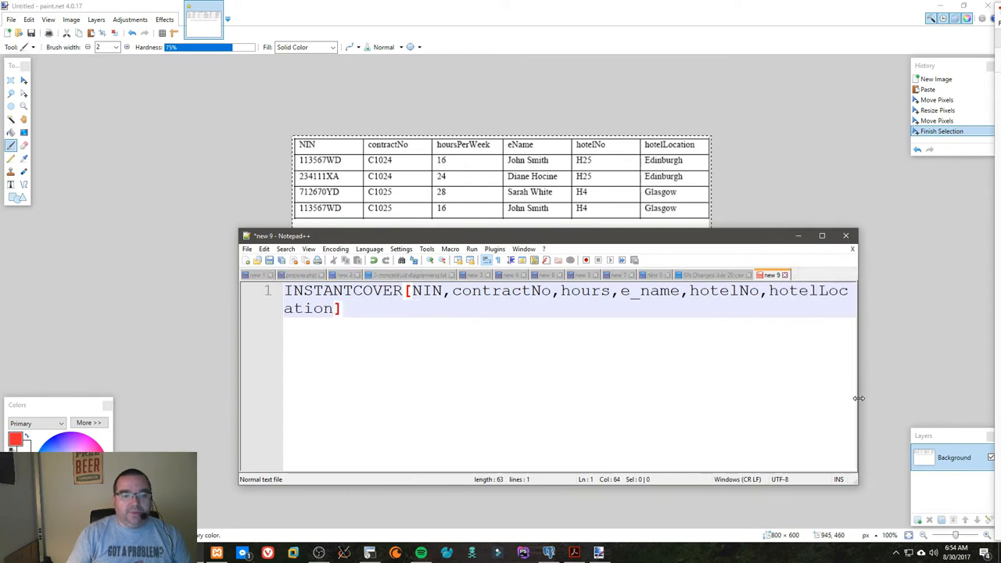
pyautogui.moveTo(661, 239); pyautogui.dragTo(530, 210)
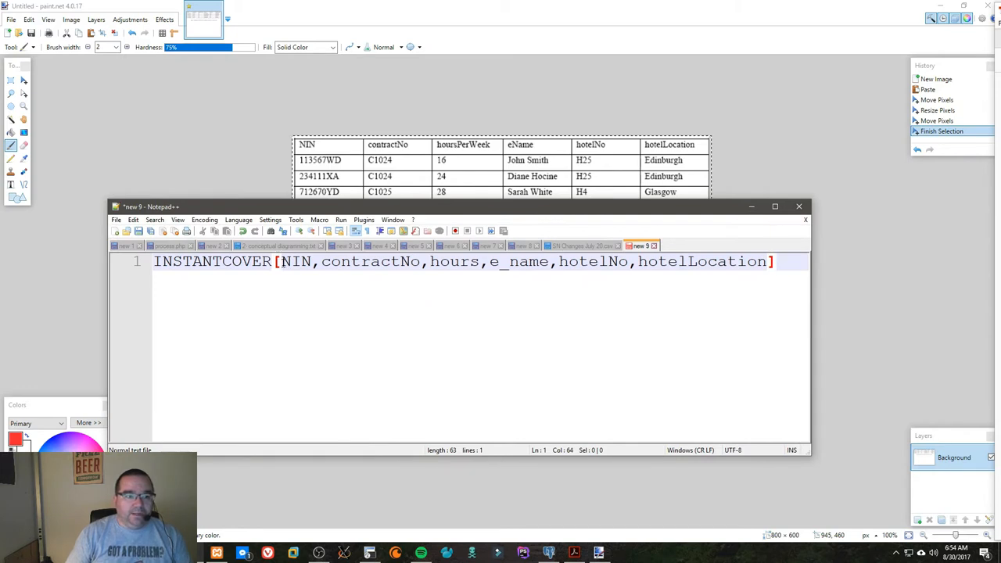
pyautogui.moveTo(282, 261); pyautogui.dragTo(414, 263)
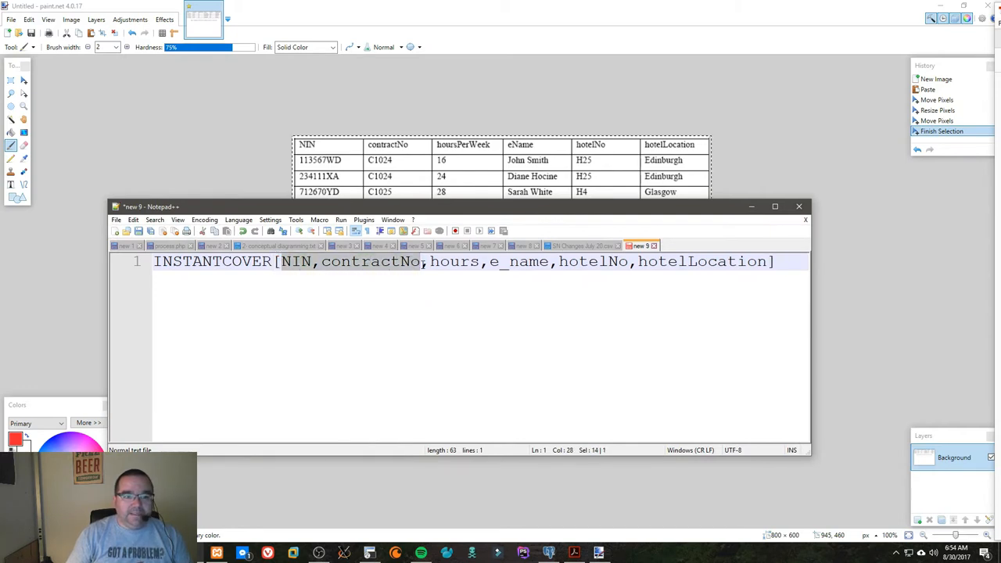
pyautogui.press('End')
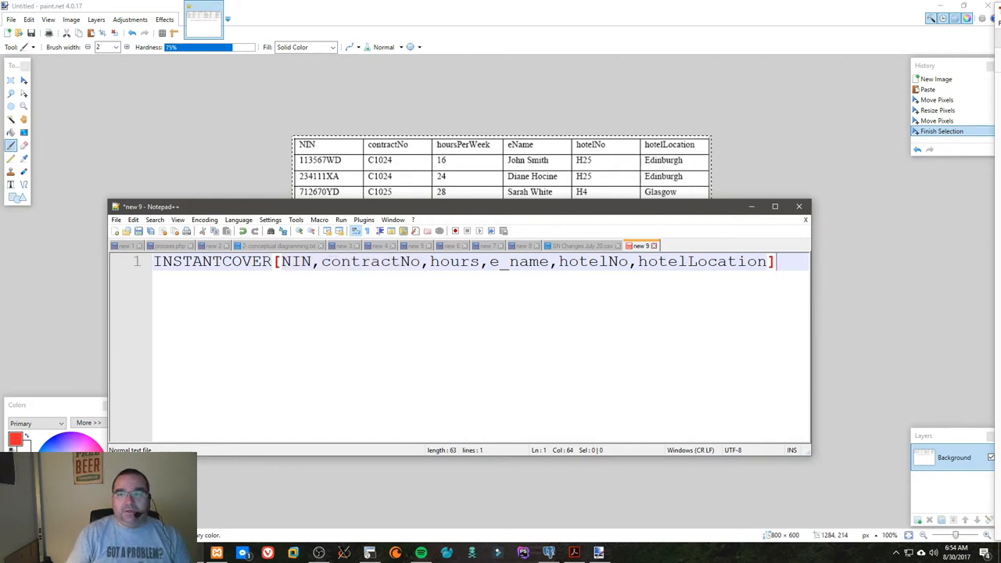
# Launch Snipping Tool and capture the FD1–FD4 dependency diagram from the canvas.
pyautogui.press('super')
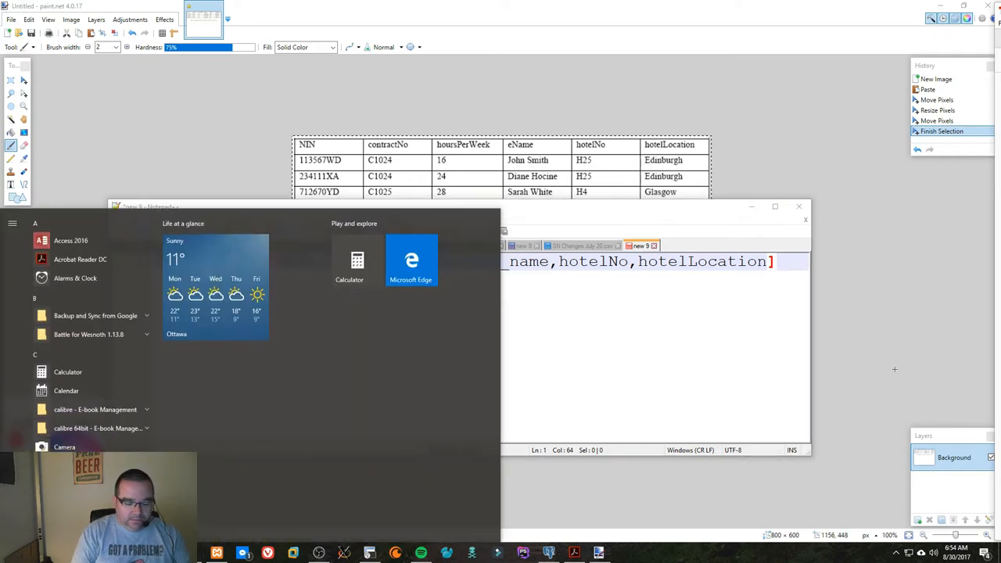
pyautogui.write('sn')
pyautogui.press('Return')
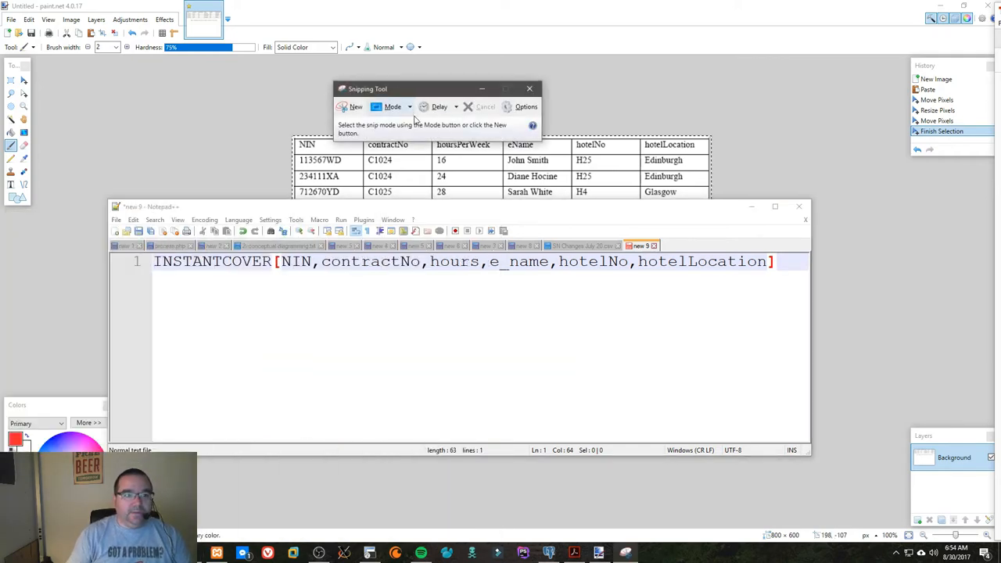
pyautogui.click(395, 110)
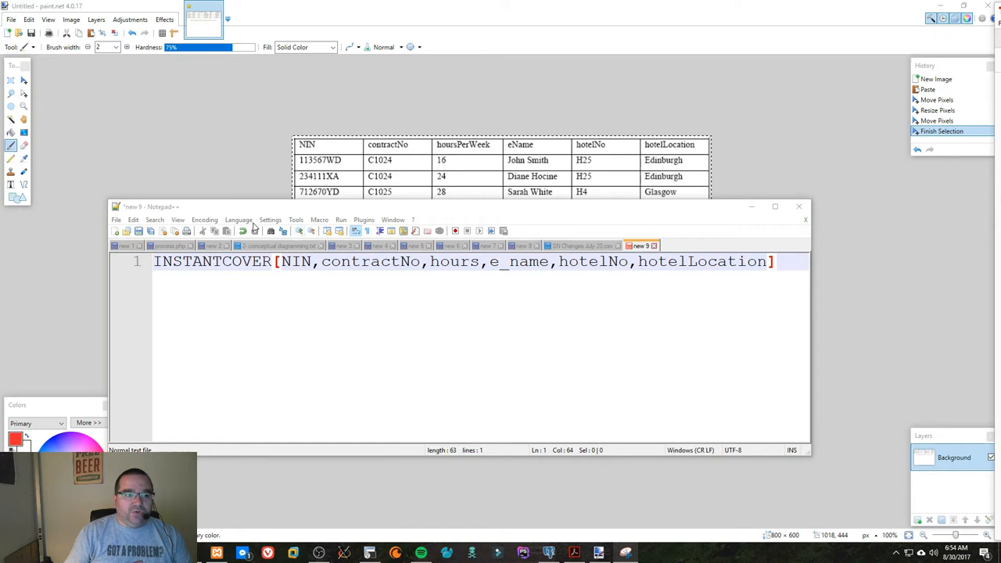
pyautogui.click(751, 208)
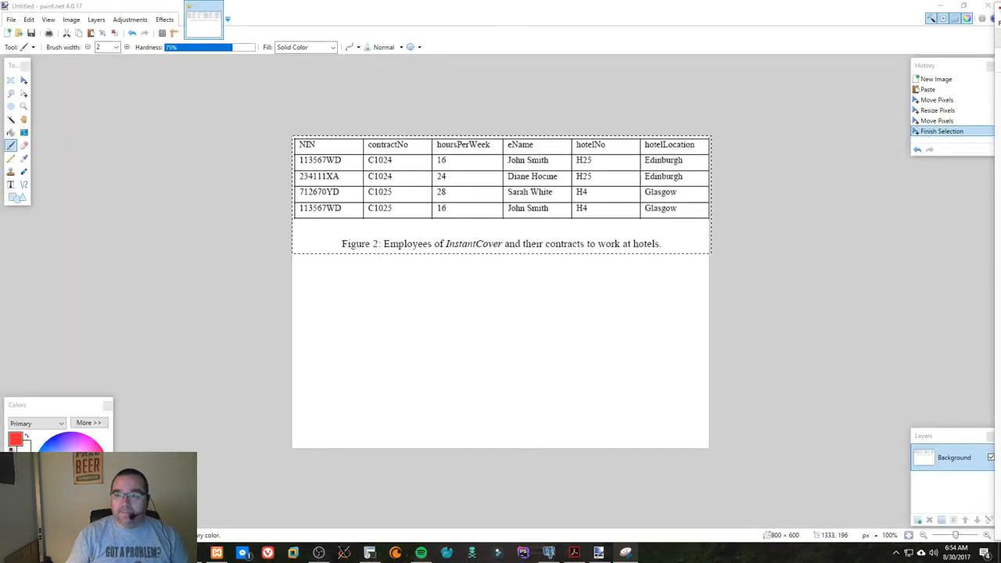
# Paste the captured diagram into a new paint.net image and bring Notepad++ back up.
pyautogui.click(597, 4)
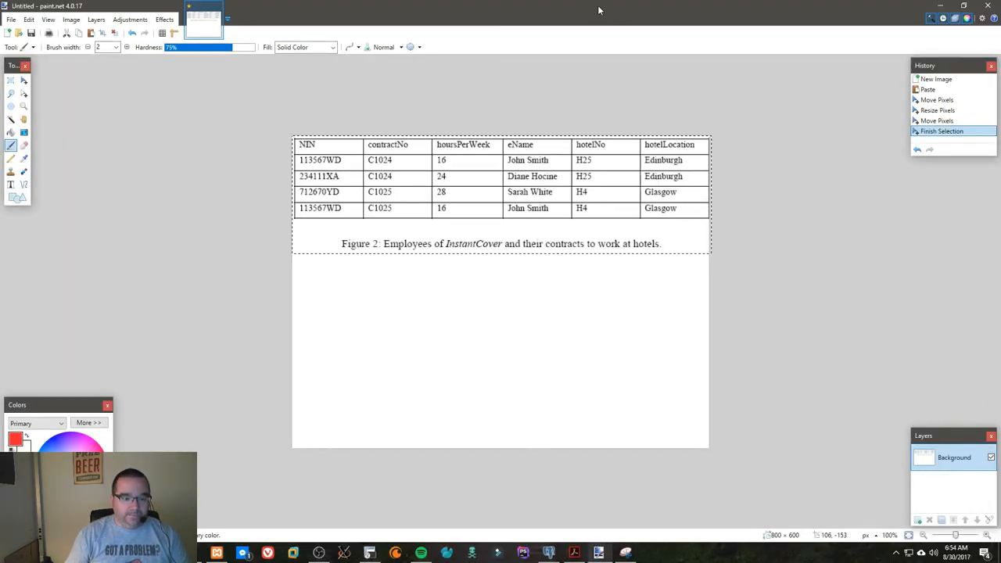
pyautogui.click(29, 19)
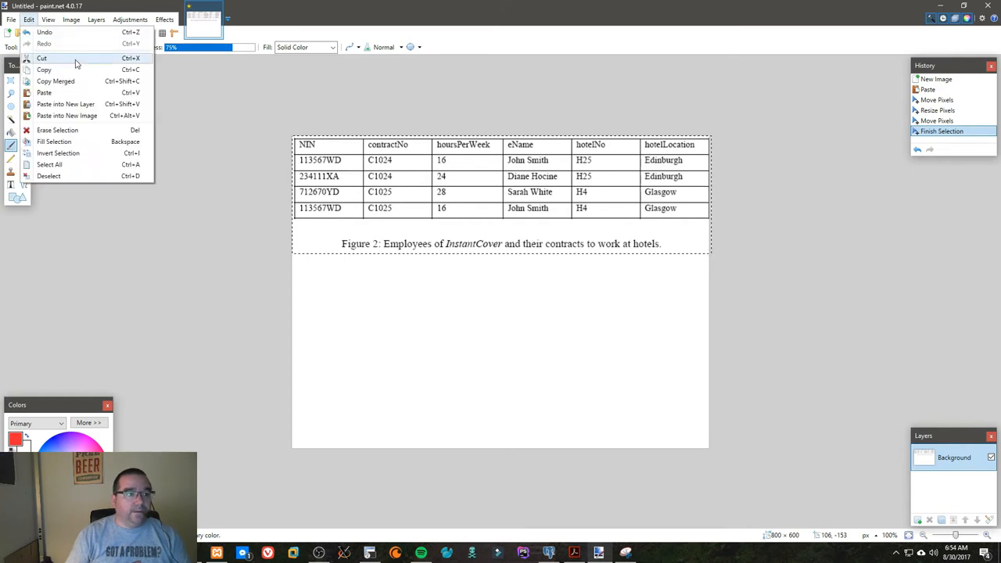
pyautogui.click(66, 116)
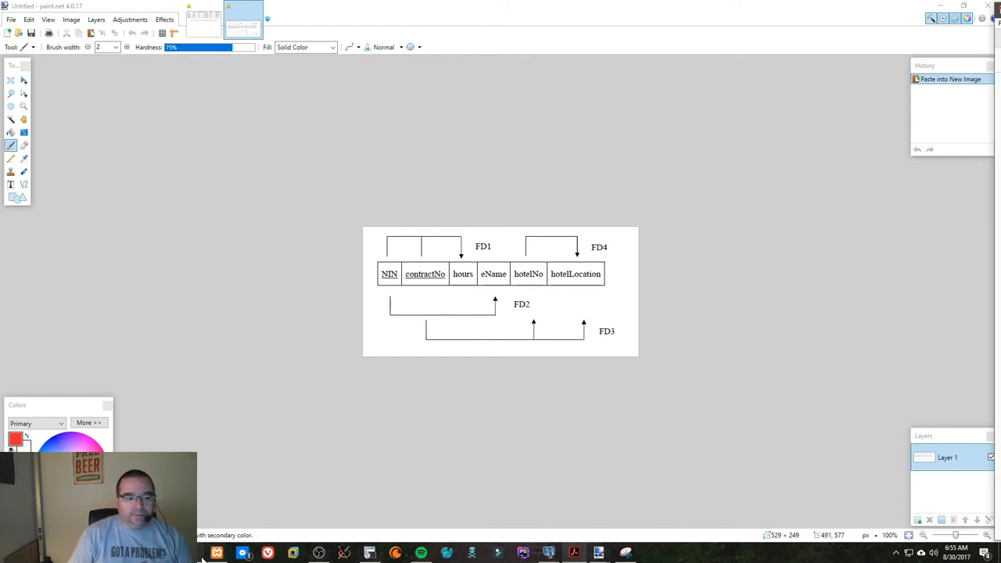
pyautogui.moveTo(293, 553)
pyautogui.click(242, 554)
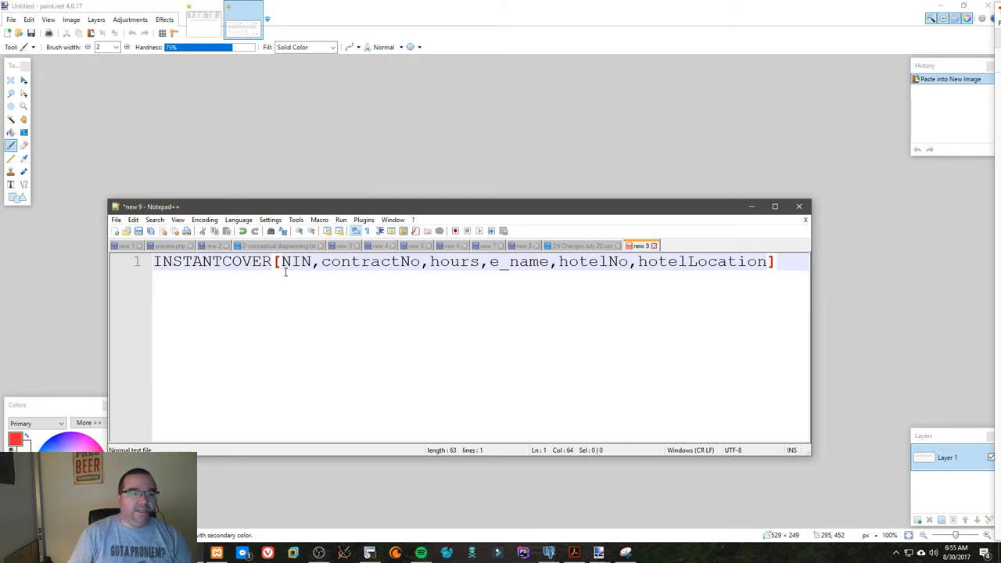
# Rename INSTANTCOVER to hours[NIN,contractNo,hours] and split the remaining attributes onto a new line.
pyautogui.moveTo(271, 261); pyautogui.dragTo(161, 261)
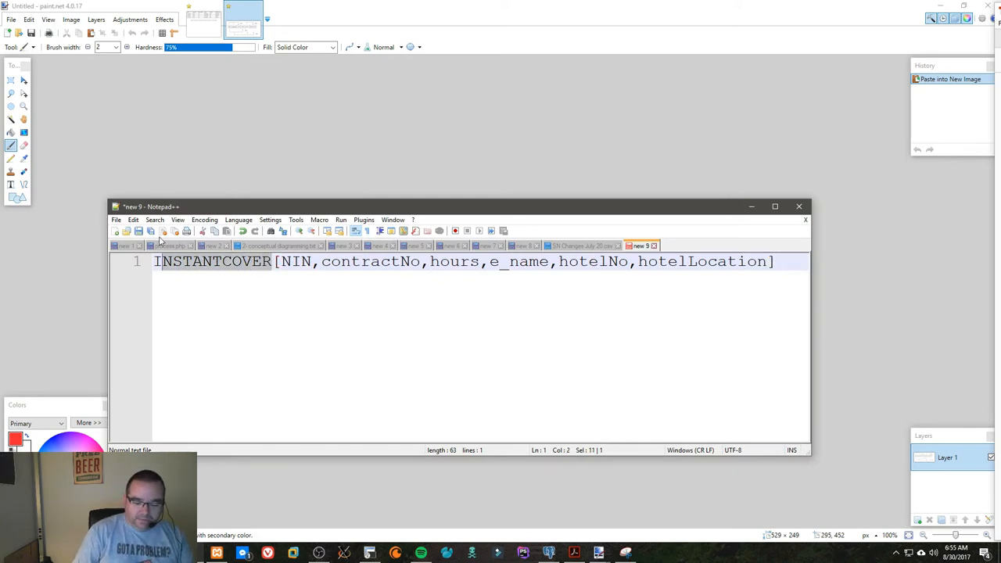
pyautogui.hotkey('shift', 'Home')
pyautogui.write('j')
pyautogui.press('BackSpace')
pyautogui.write('hours')
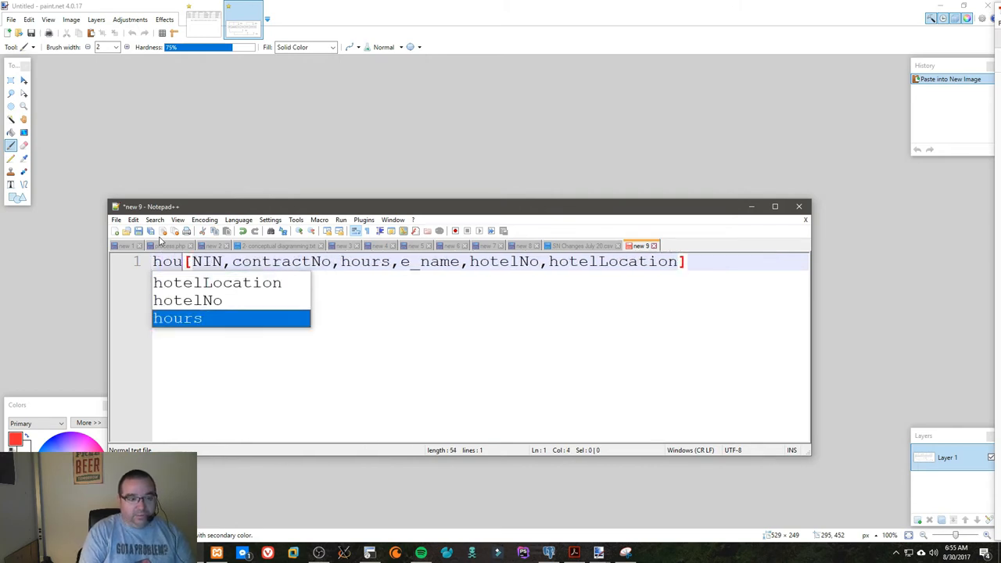
pyautogui.click(413, 262)
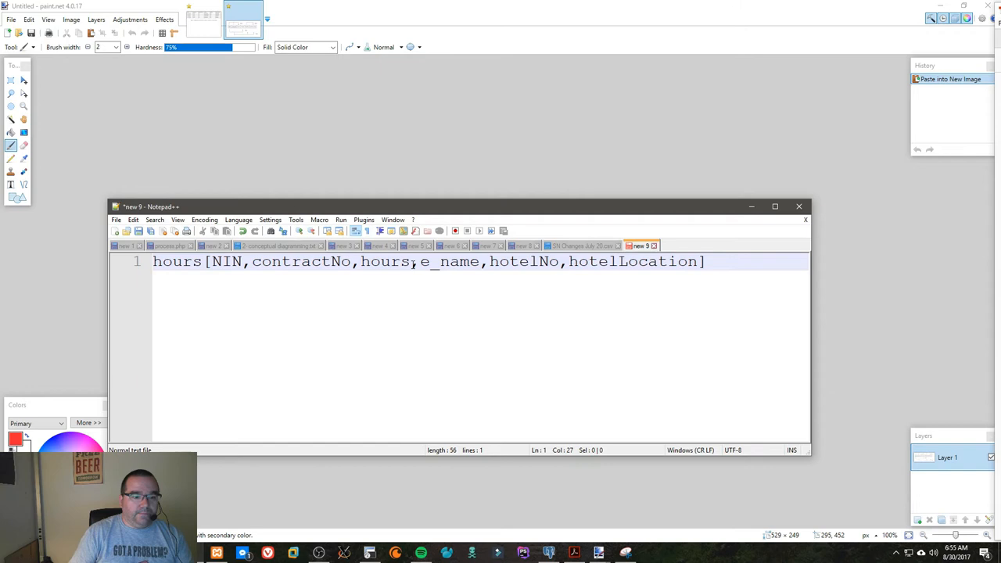
pyautogui.write(']')
pyautogui.press('Return')
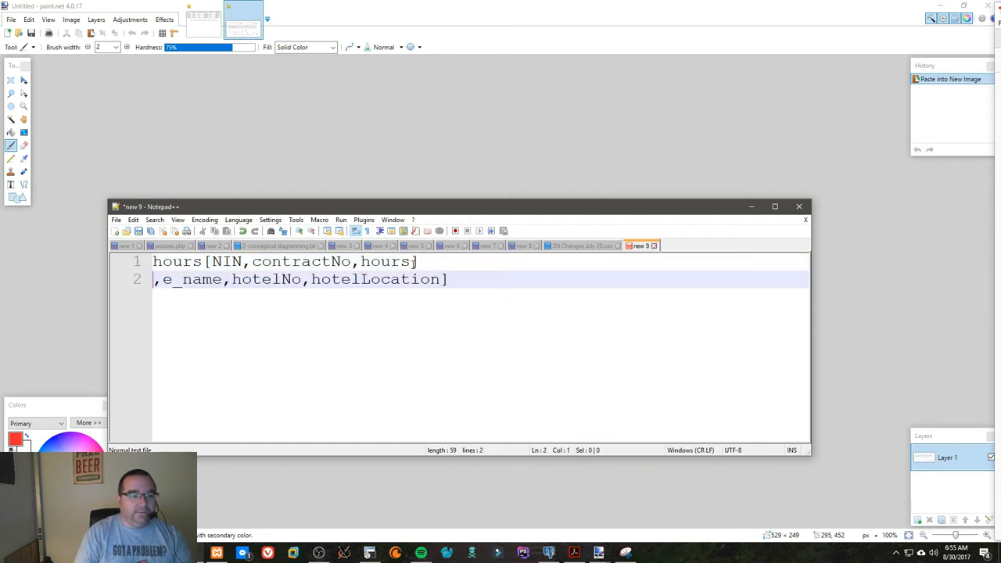
pyautogui.write('emplo')
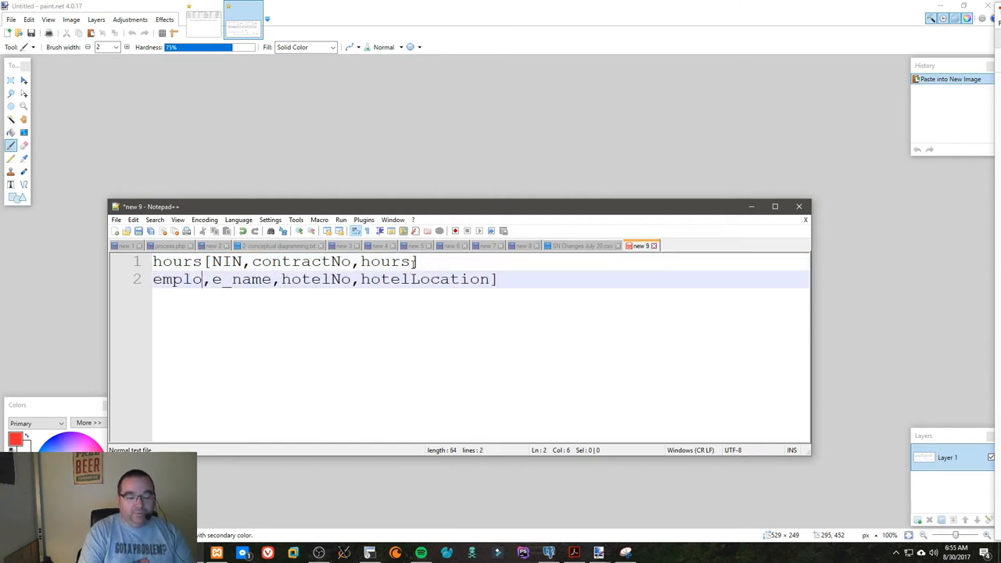
pyautogui.write('yees')
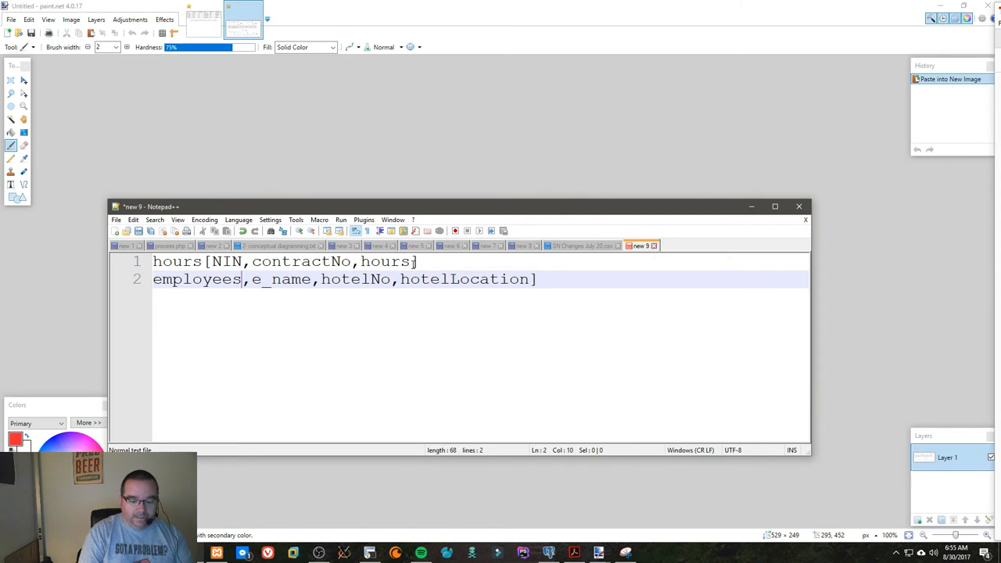
pyautogui.write('[NIN')
# Close employees[NIN,e_name] and start contract[contractNo,hotelNo,hotelLocation] on its own line.
pyautogui.press('Right')
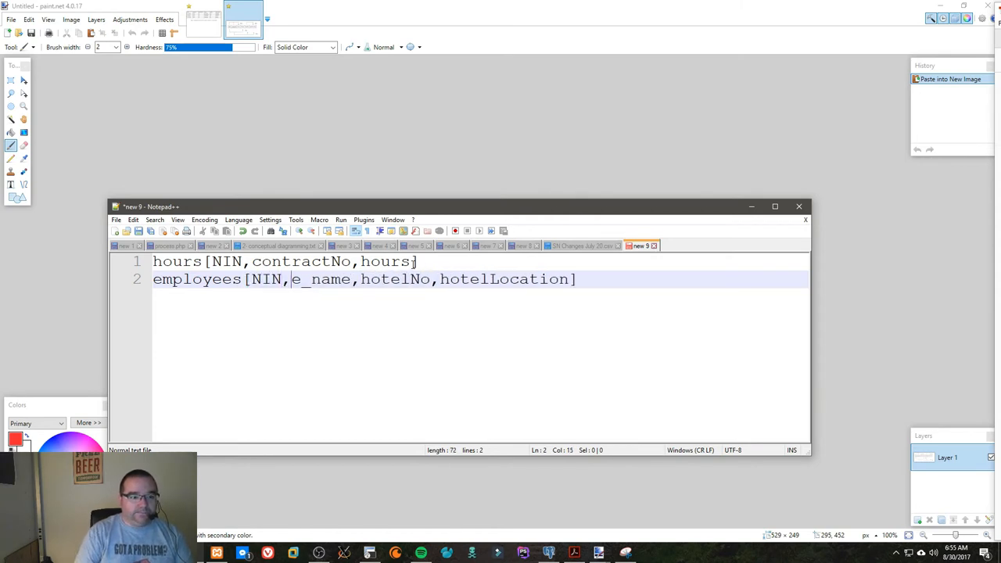
pyautogui.press('Right')
pyautogui.press('Right')
pyautogui.press('Right')
pyautogui.press('BackSpace')
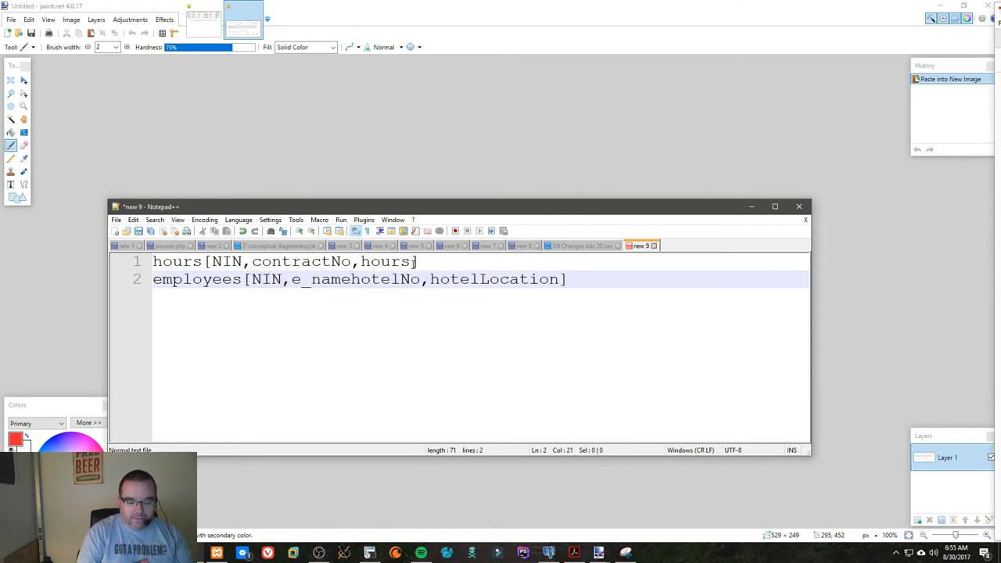
pyautogui.write(']')
pyautogui.press('Return')
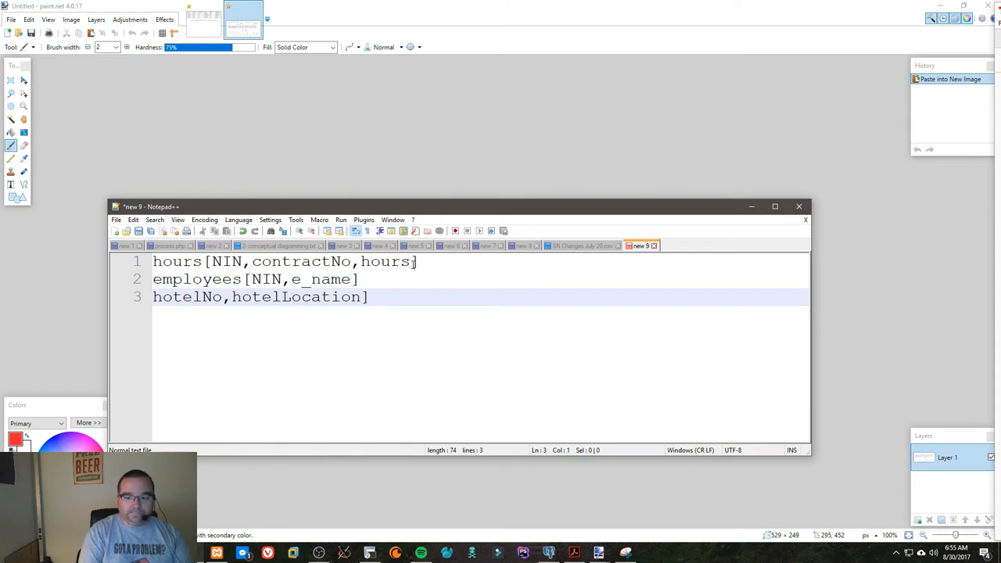
pyautogui.write('contrac')
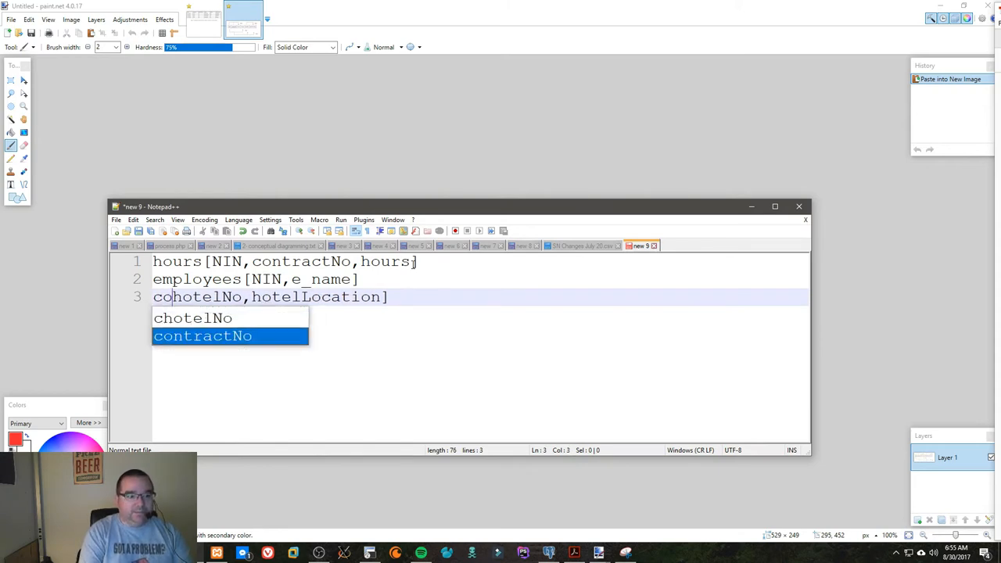
pyautogui.write('t')
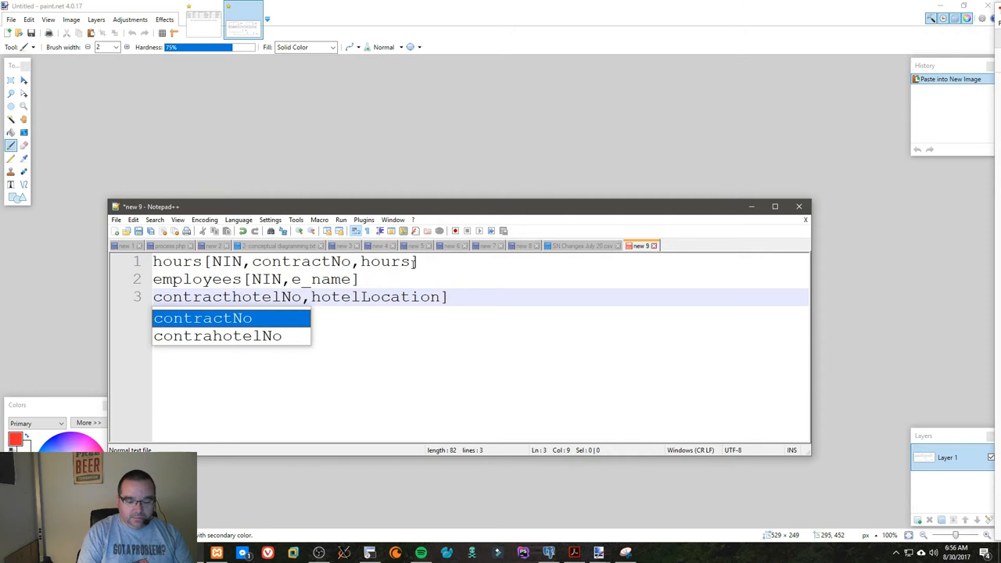
pyautogui.write('[')
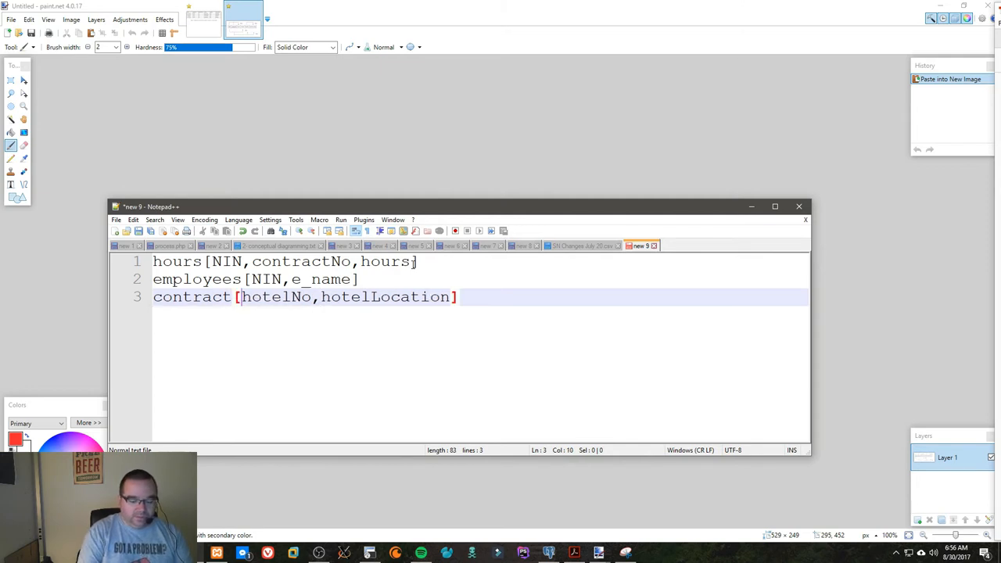
pyautogui.write('contractNo')
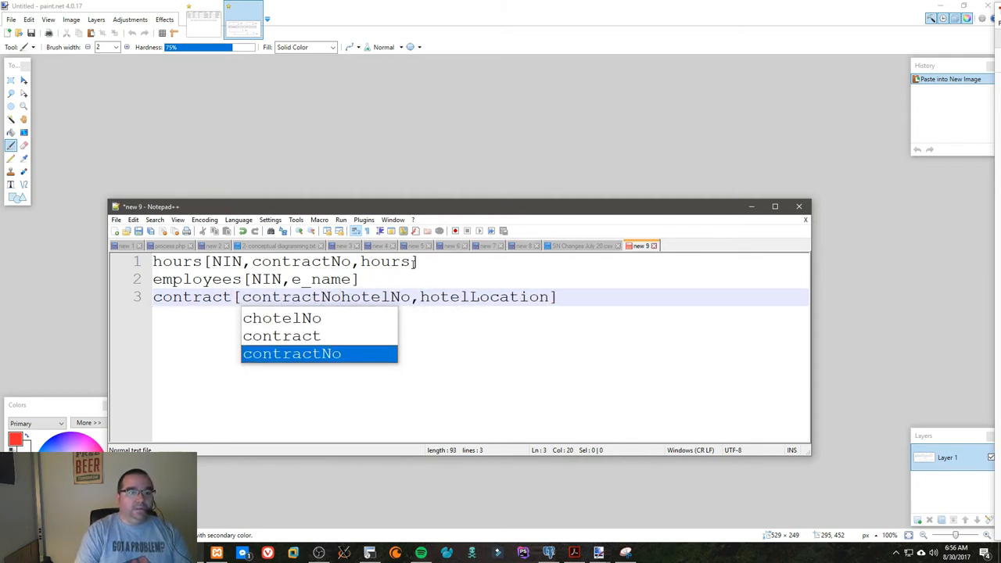
pyautogui.write(',')
pyautogui.press('Up')
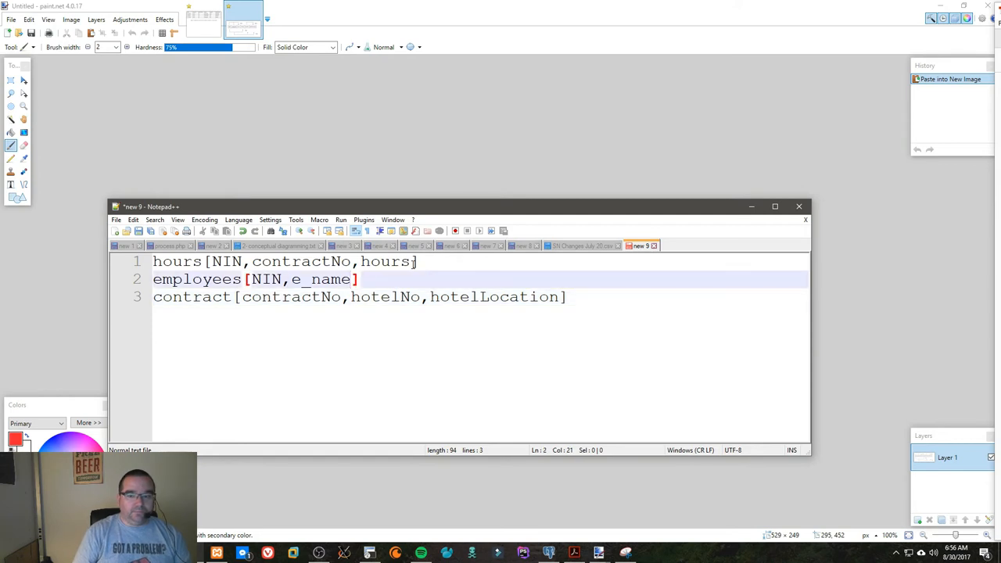
pyautogui.click(498, 331)
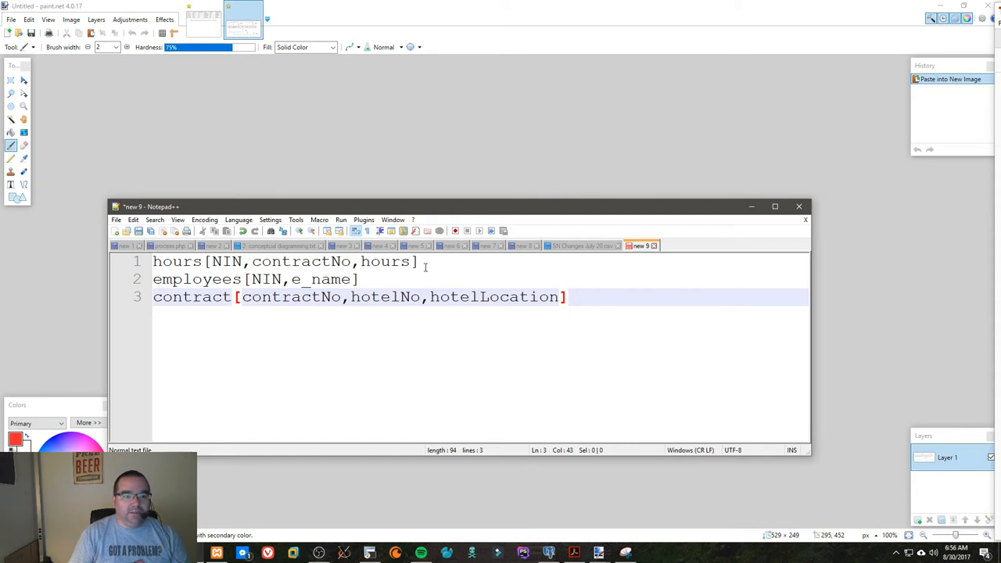
# Highlight each attribute in turn to check it appears in the right relation.
pyautogui.doubleClick(387, 261)
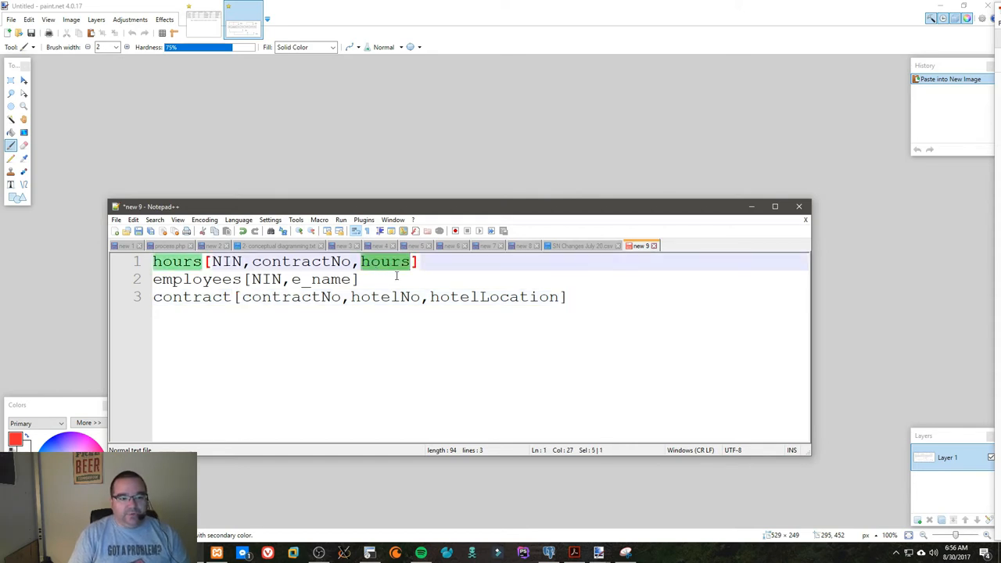
pyautogui.doubleClick(266, 280)
pyautogui.doubleClick(321, 279)
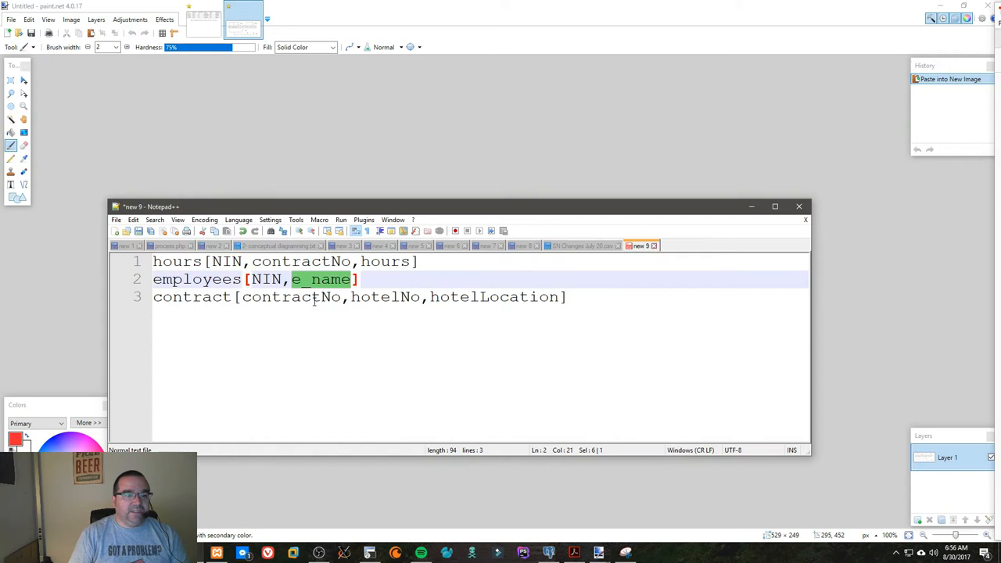
pyautogui.doubleClick(289, 297)
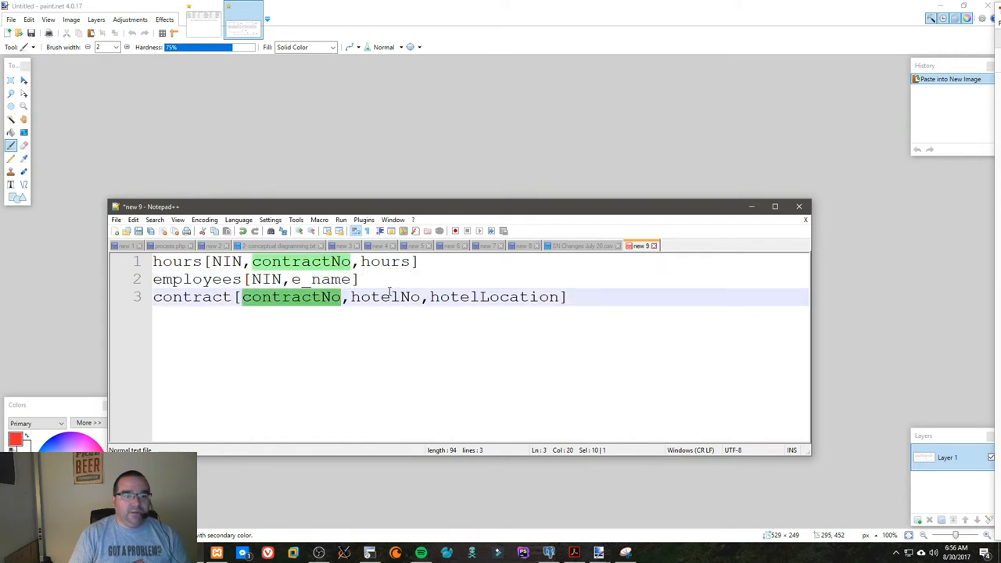
pyautogui.doubleClick(387, 298)
pyautogui.doubleClick(506, 298)
pyautogui.press('End')
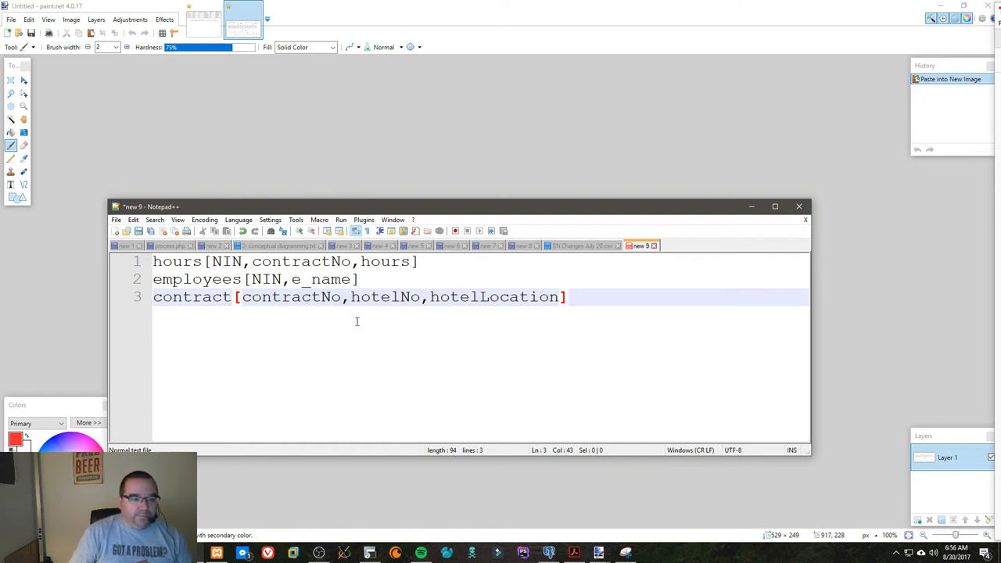
pyautogui.click(439, 268)
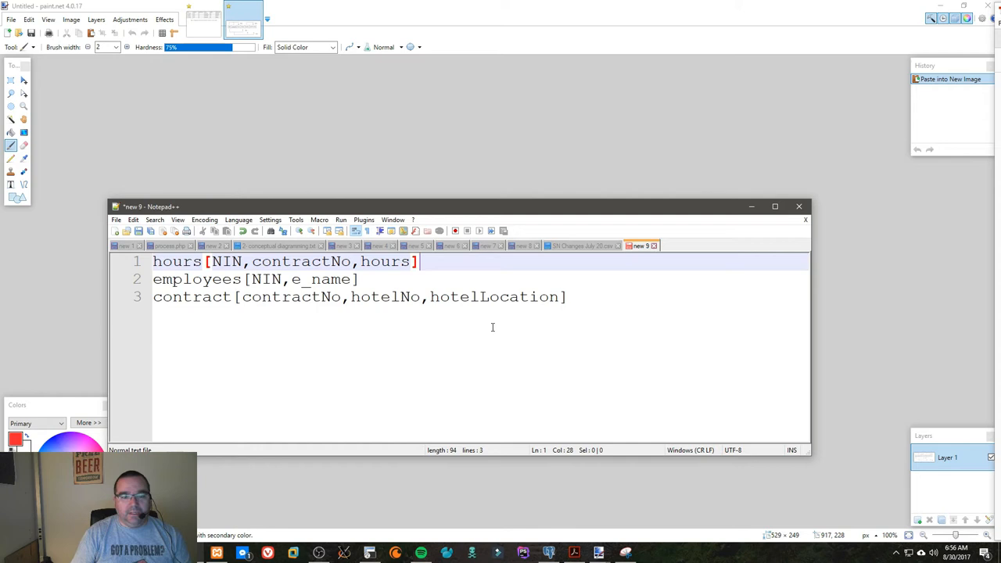
# Review the contract entry's hotel attributes and the contractNo shared with hours.
pyautogui.moveTo(551, 296); pyautogui.dragTo(351, 297)
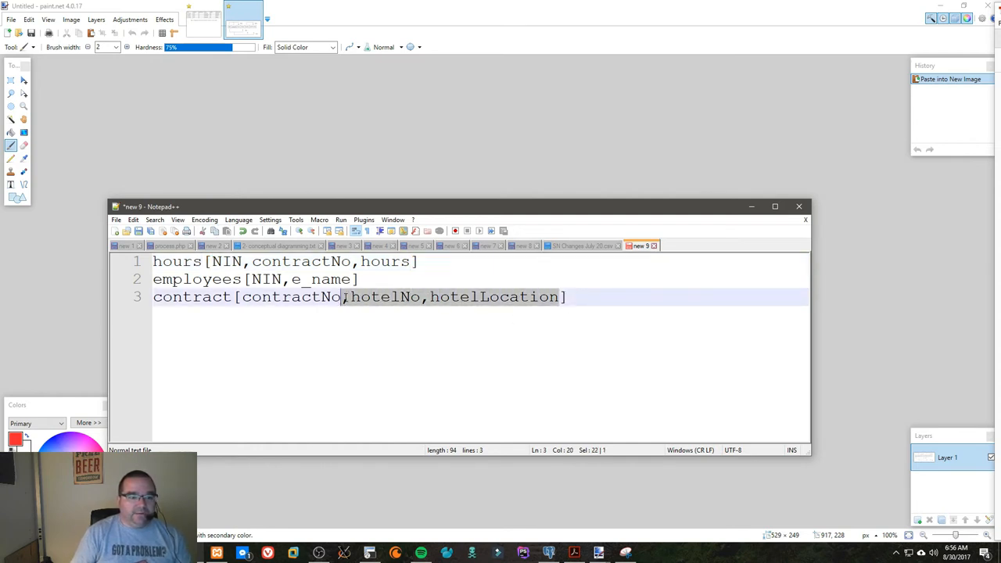
pyautogui.click(595, 332)
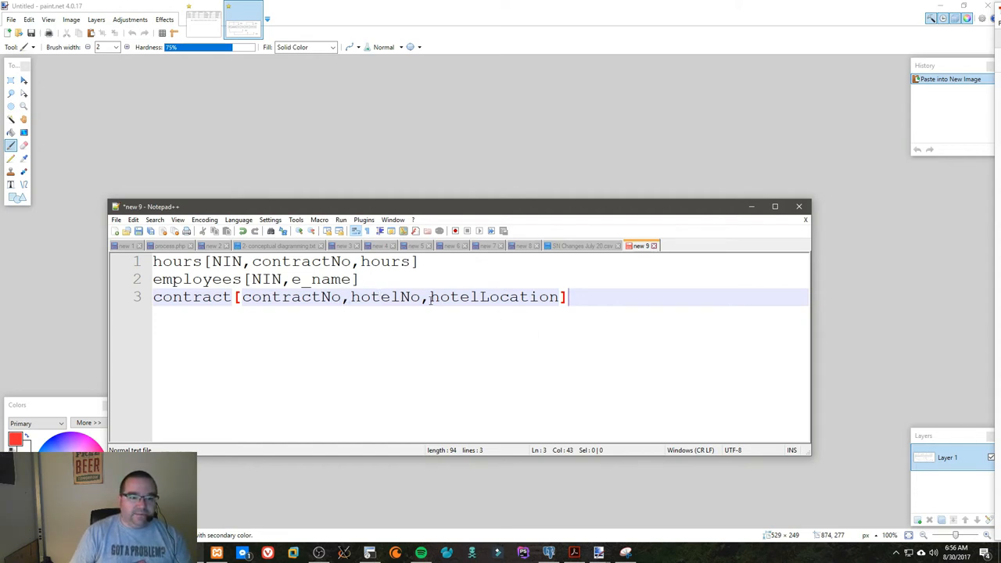
pyautogui.doubleClick(467, 296)
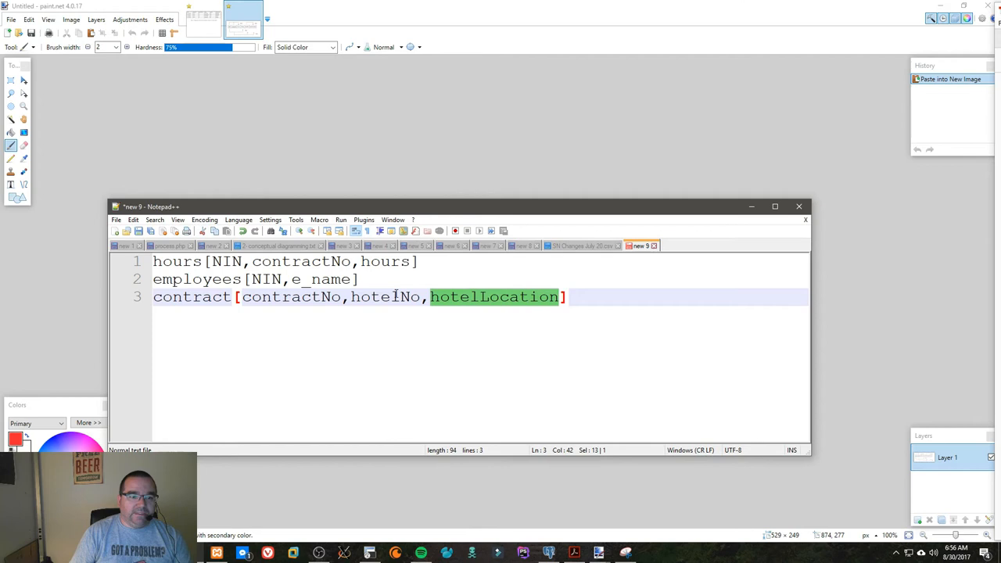
pyautogui.doubleClick(395, 297)
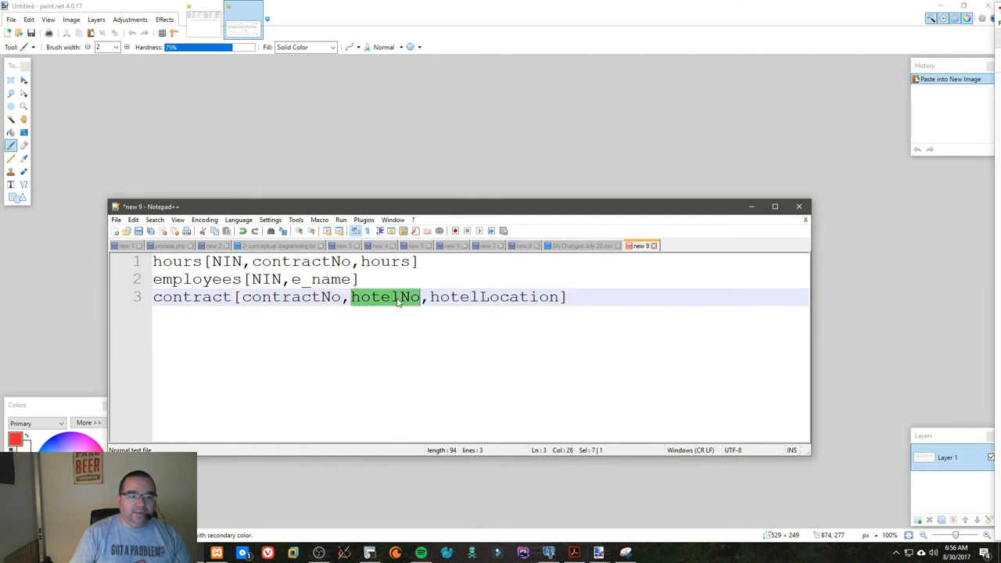
pyautogui.click(397, 303)
pyautogui.doubleClick(284, 301)
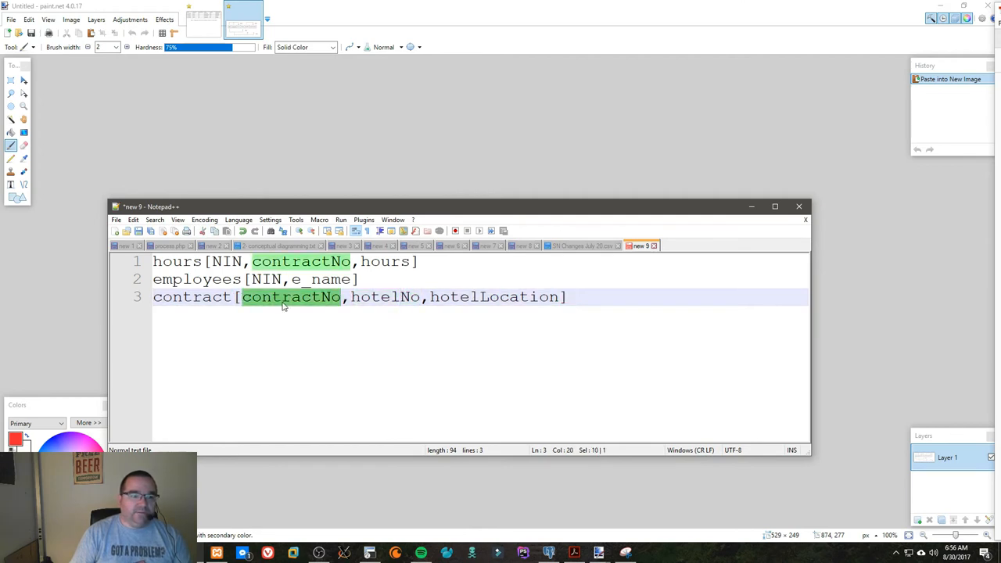
pyautogui.click(284, 306)
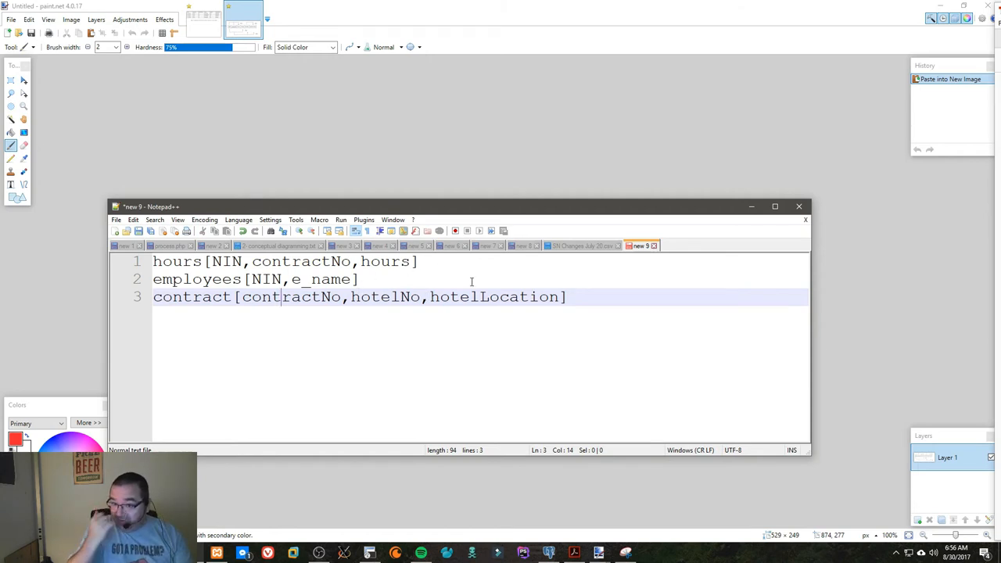
# Add hotels[hotelNo,hotelLocation] on a new line and rename contract to contracts.
pyautogui.click(599, 294)
pyautogui.press('Return')
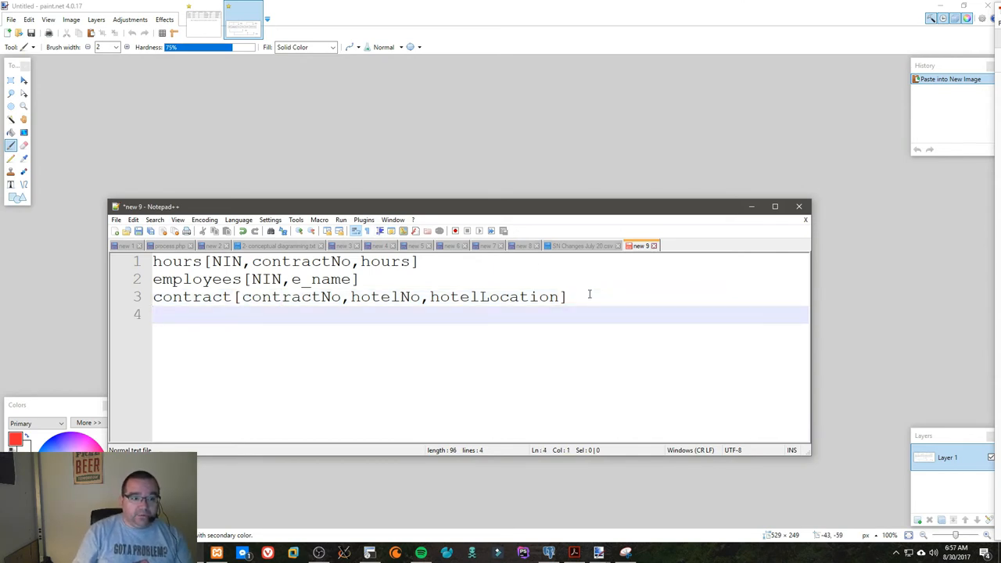
pyautogui.write('hotels')
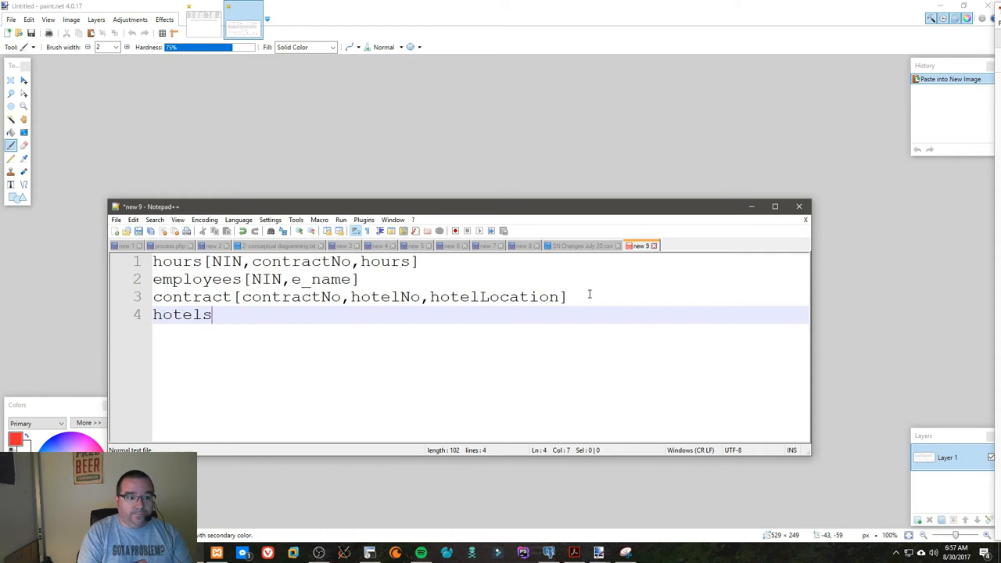
pyautogui.click(234, 296)
pyautogui.write('s')
pyautogui.click(212, 314)
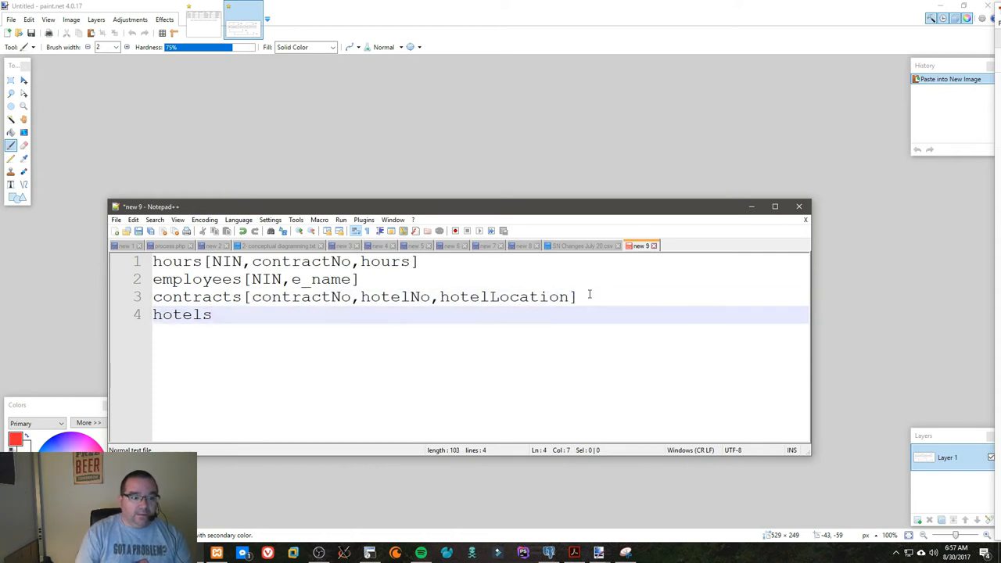
pyautogui.write('[hotel')
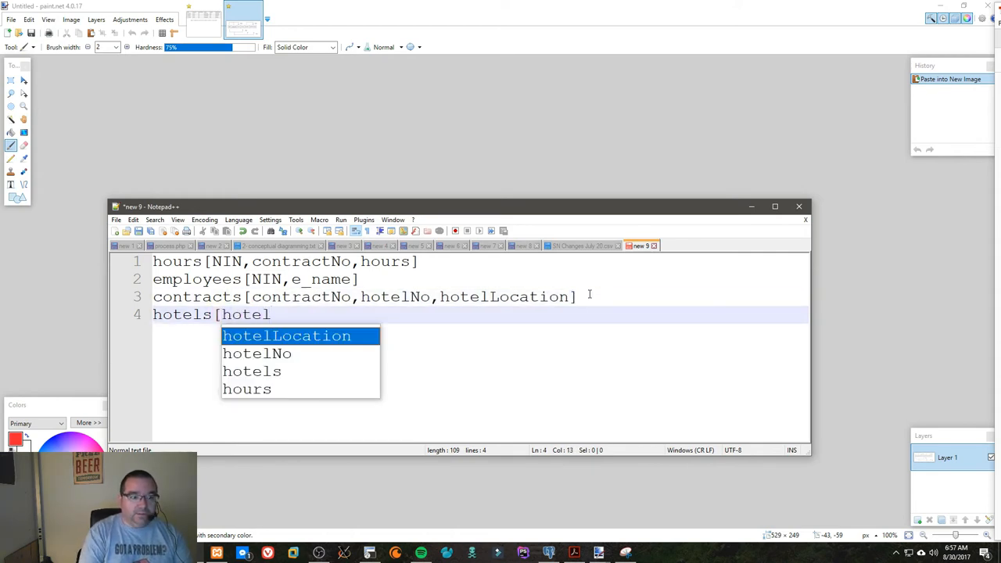
pyautogui.write('No,hote')
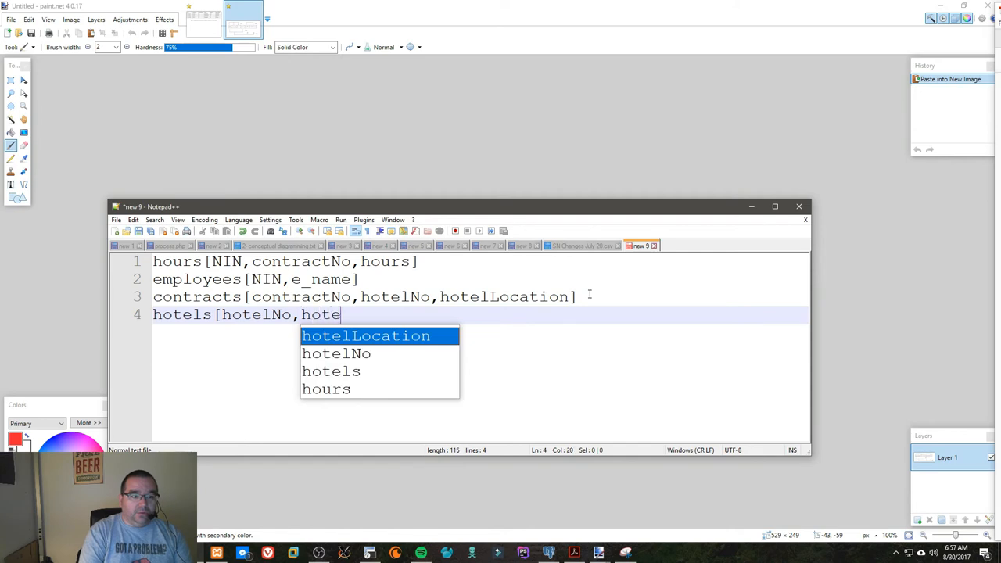
pyautogui.write('lLocation')
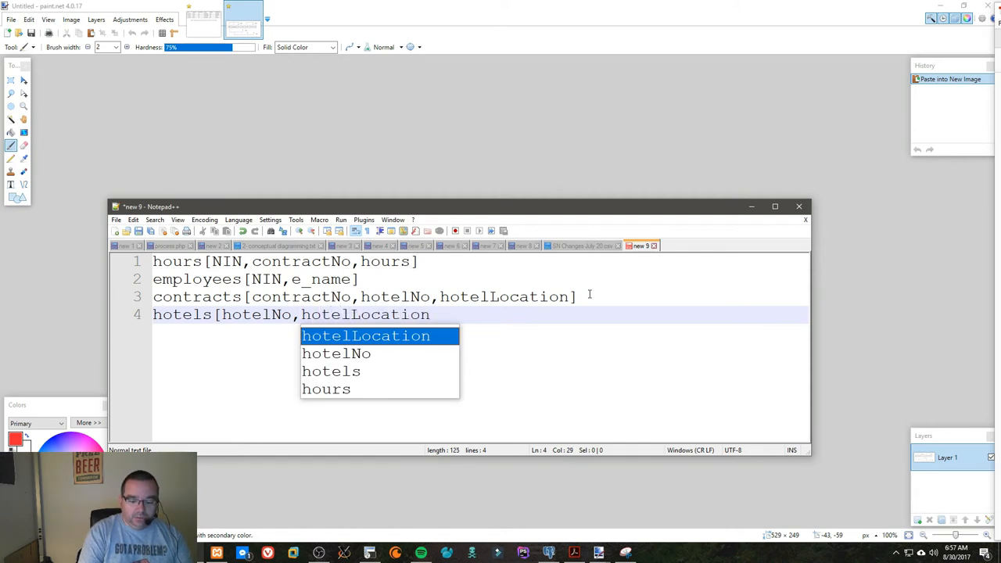
pyautogui.write(']')
# Remove hotelLocation from contracts, leaving contracts[contractNo,hotelNo].
pyautogui.click(590, 296)
pyautogui.hotkey('ctrl', 'shift', 'Left')
pyautogui.hotkey('ctrl', 'shift', 'Left')
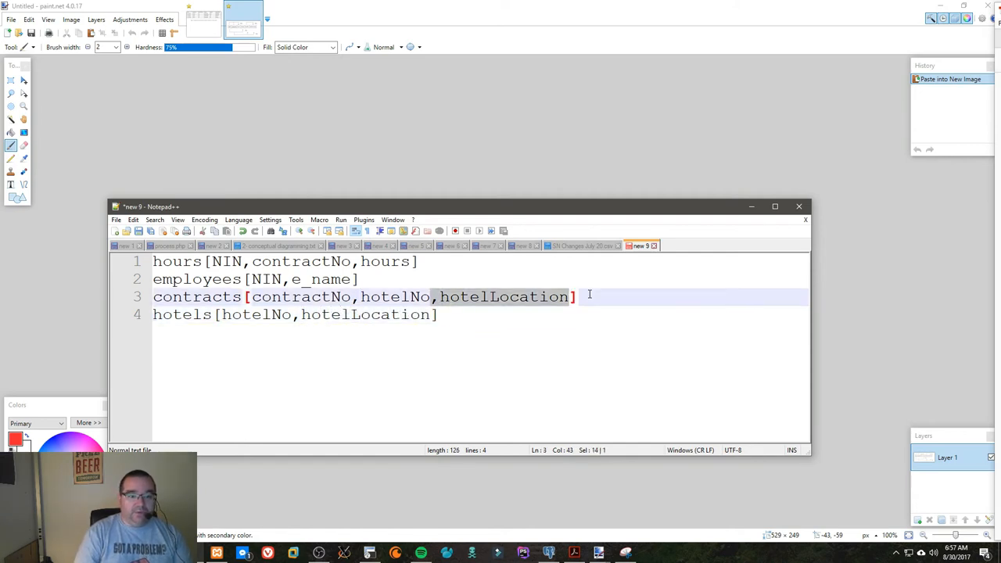
pyautogui.press('Delete')
pyautogui.press('Down')
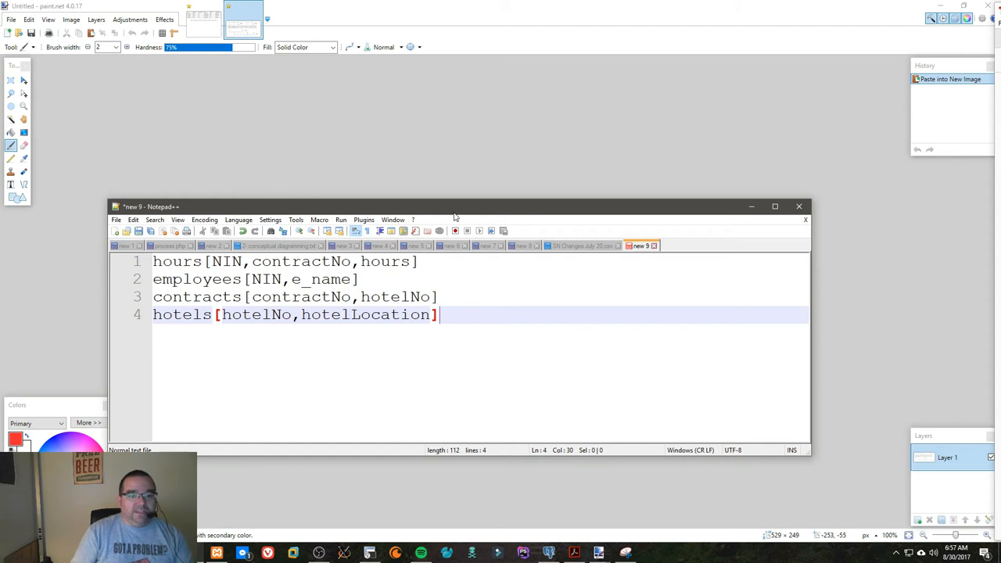
# Move the Notepad++ notes aside and bring up the empty ERDPlus browser window.
pyautogui.moveTo(449, 210)
pyautogui.mouseDown()
pyautogui.moveTo(516, 190)
pyautogui.moveTo(480, 158)
pyautogui.mouseUp()
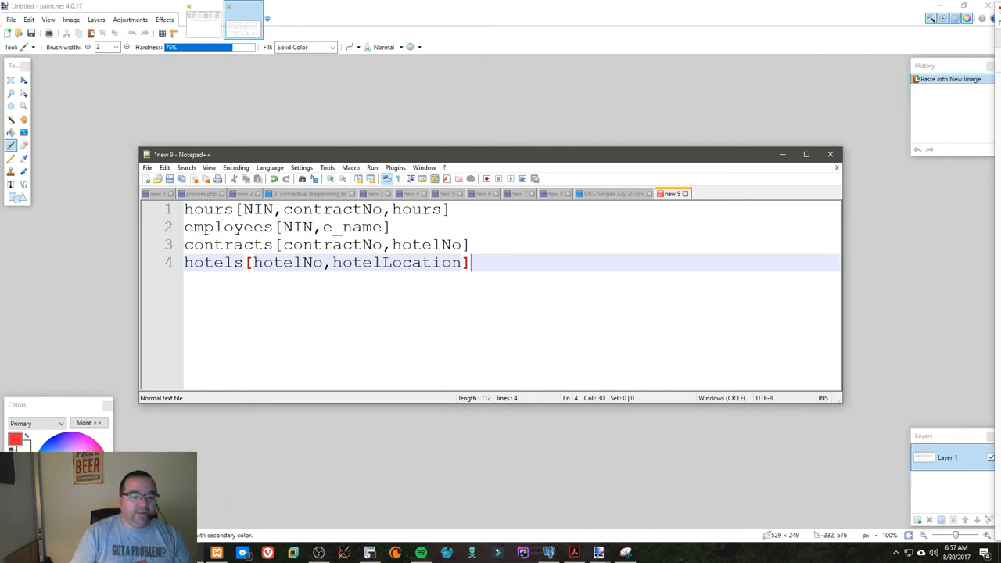
pyautogui.click(789, 422)
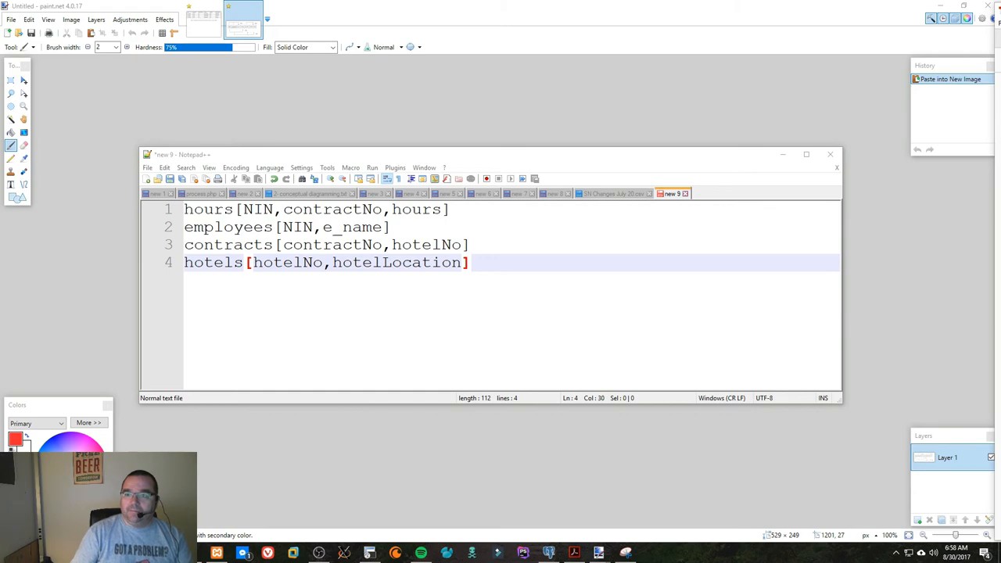
# Snap the notes to the left and widen the ERDPlus editor beside them.
pyautogui.moveTo(681, 309); pyautogui.dragTo(726, 131)
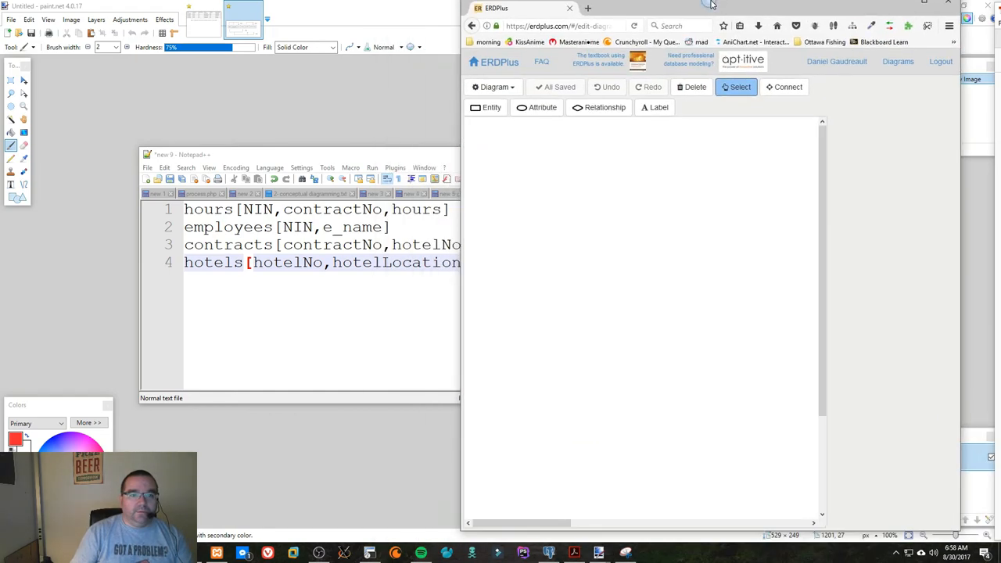
pyautogui.moveTo(360, 154); pyautogui.dragTo(2, 156)
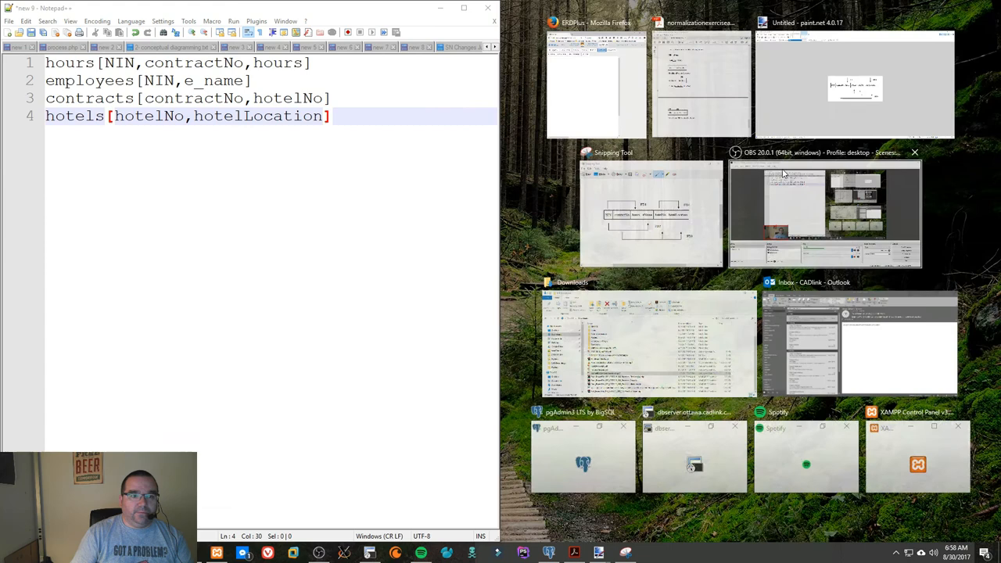
pyautogui.click(597, 84)
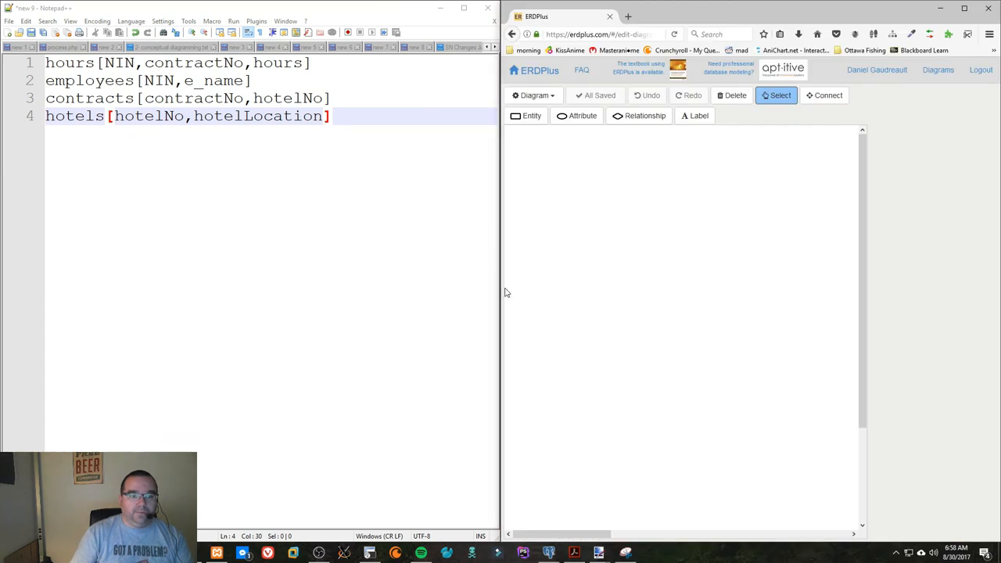
pyautogui.moveTo(501, 293); pyautogui.dragTo(340, 274)
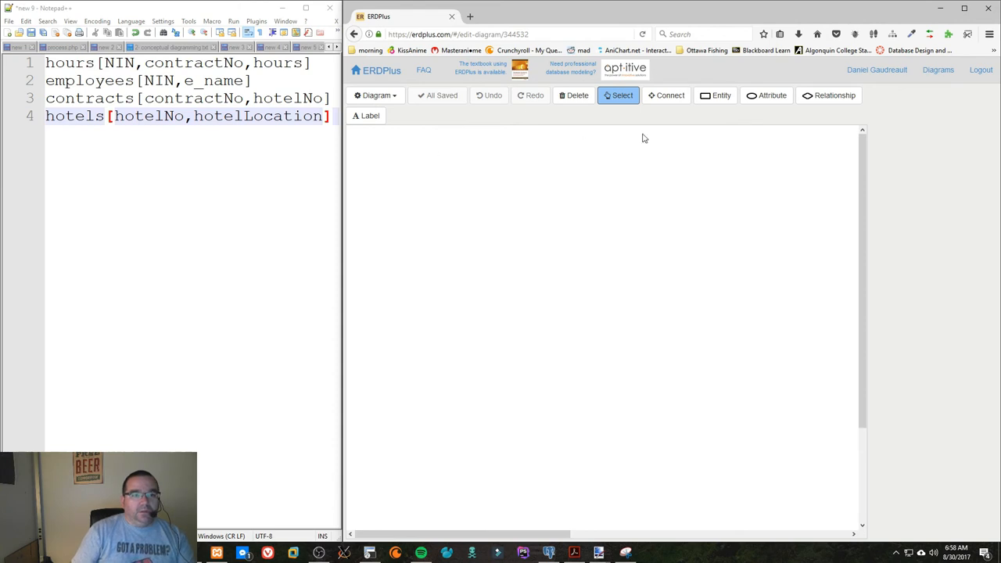
# Place four new entity boxes on the ERDPlus canvas.
pyautogui.click(716, 95)
pyautogui.click(425, 232)
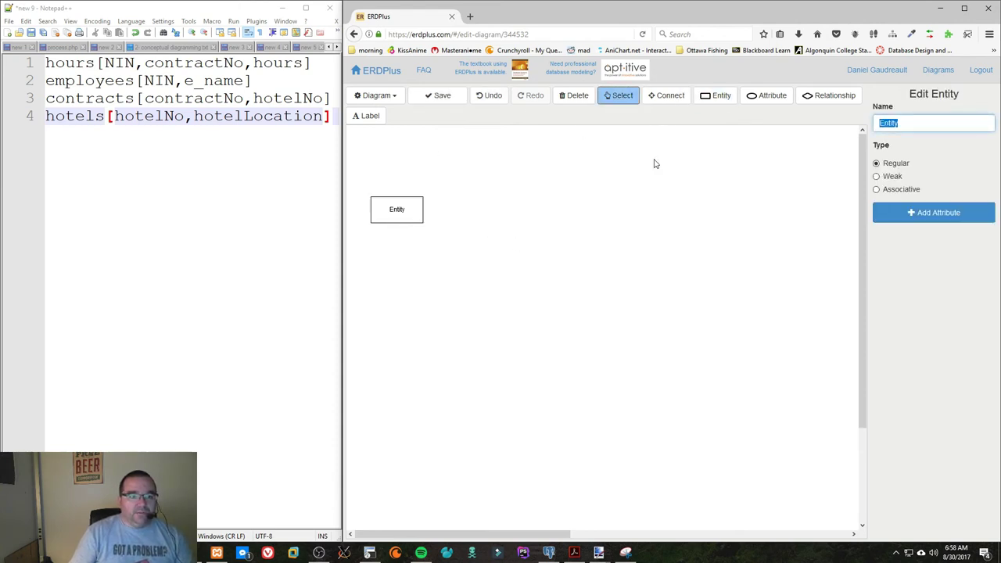
pyautogui.click(716, 96)
pyautogui.click(676, 253)
pyautogui.click(726, 96)
pyautogui.click(469, 332)
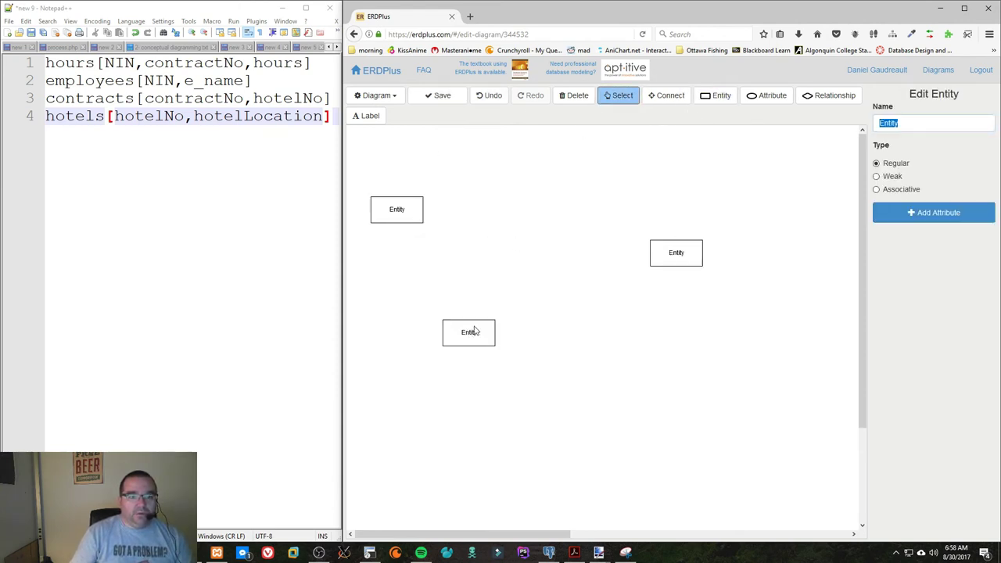
pyautogui.click(716, 95)
pyautogui.click(625, 335)
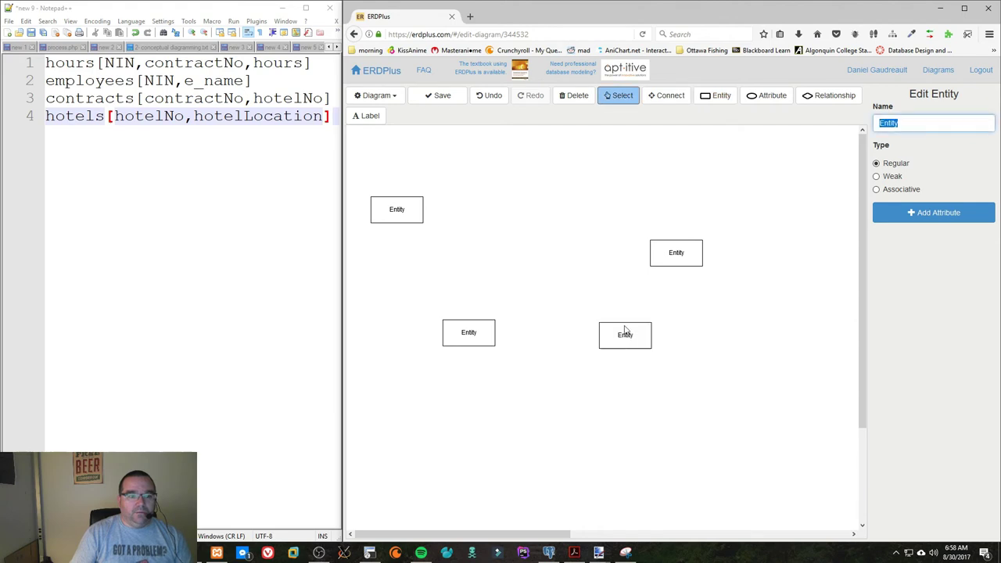
# Name the top-left entity employees with key attribute NIN and attribute e_name.
pyautogui.click(400, 213)
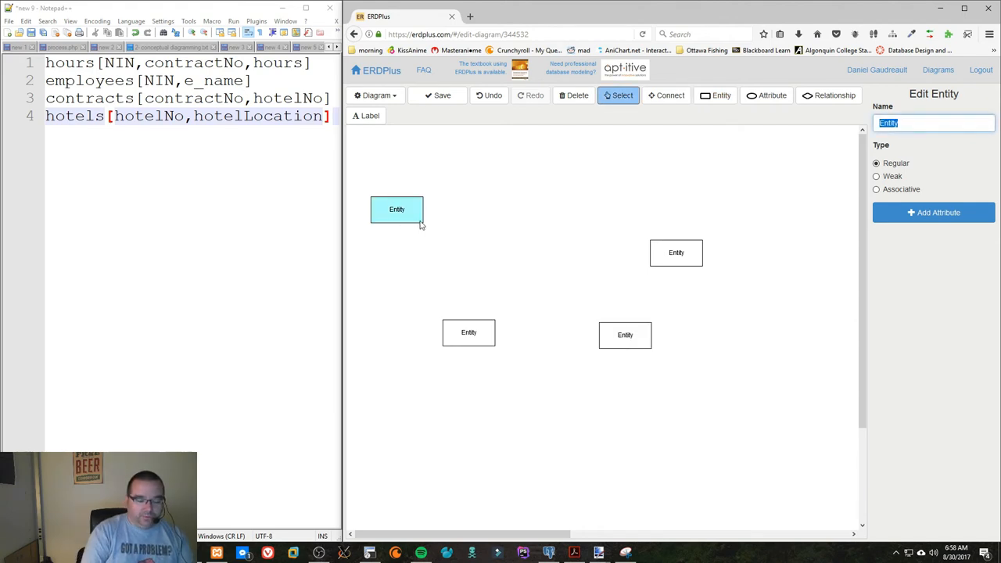
pyautogui.write('employees')
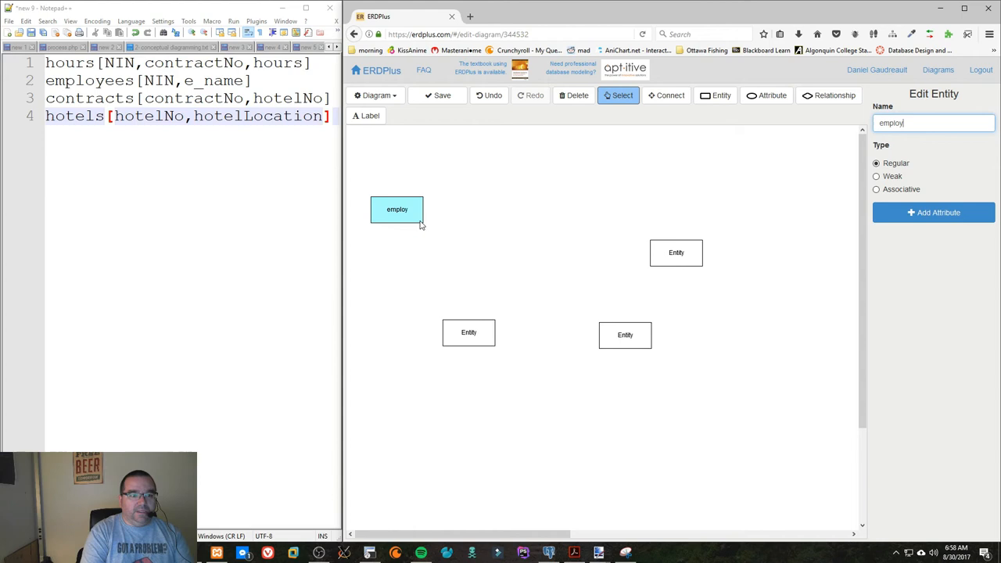
pyautogui.click(917, 215)
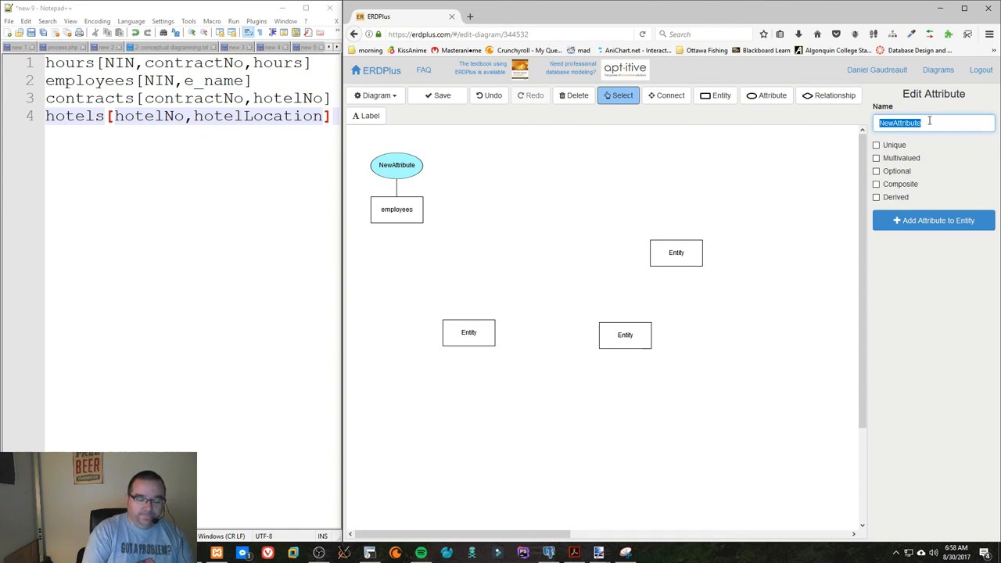
pyautogui.write('NIN')
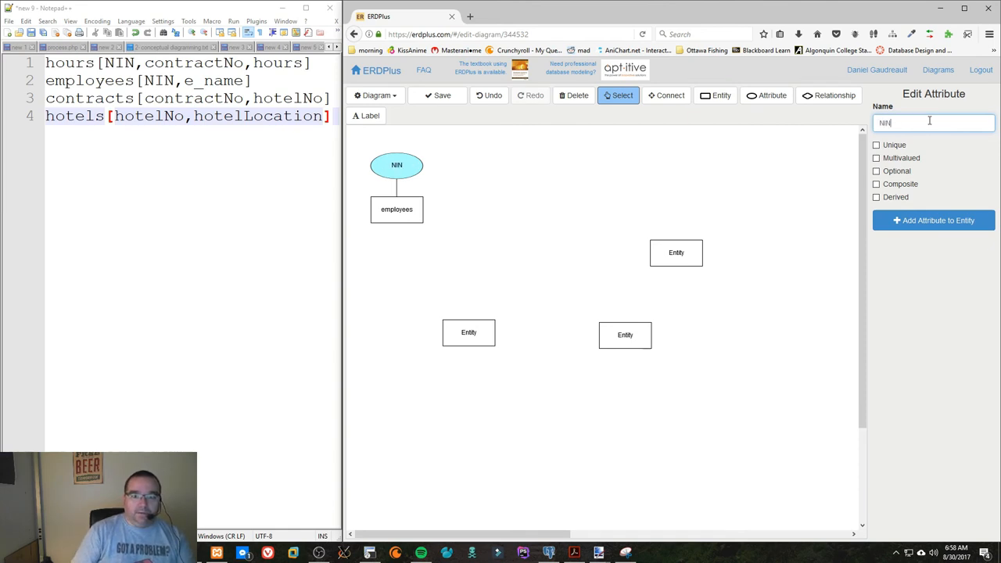
pyautogui.click(935, 220)
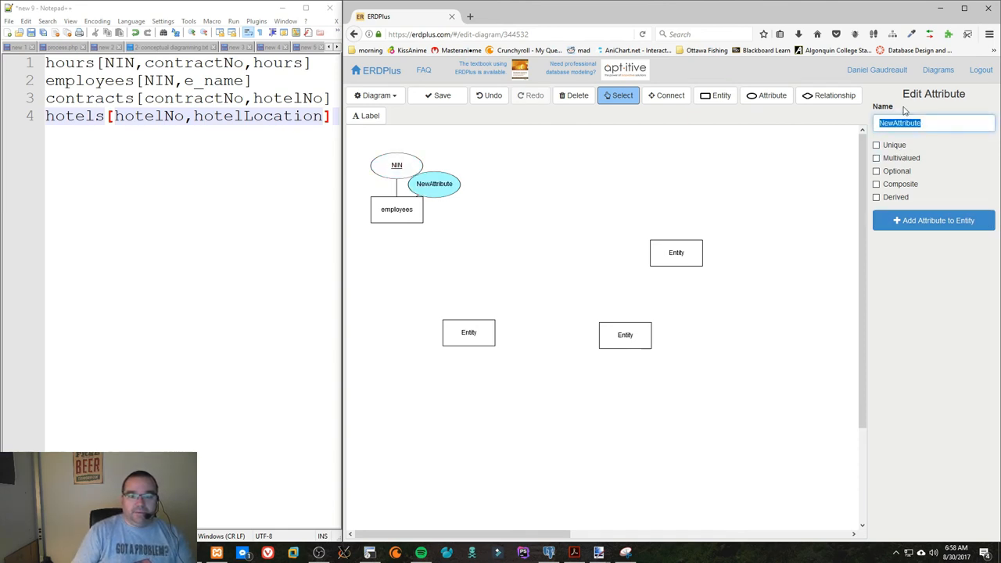
pyautogui.write('eNa')
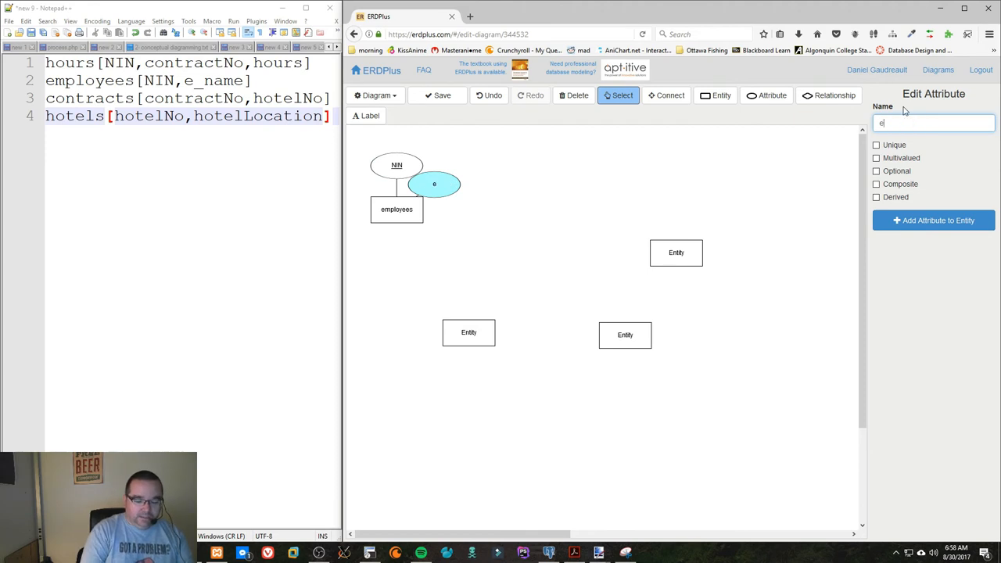
pyautogui.write('me')
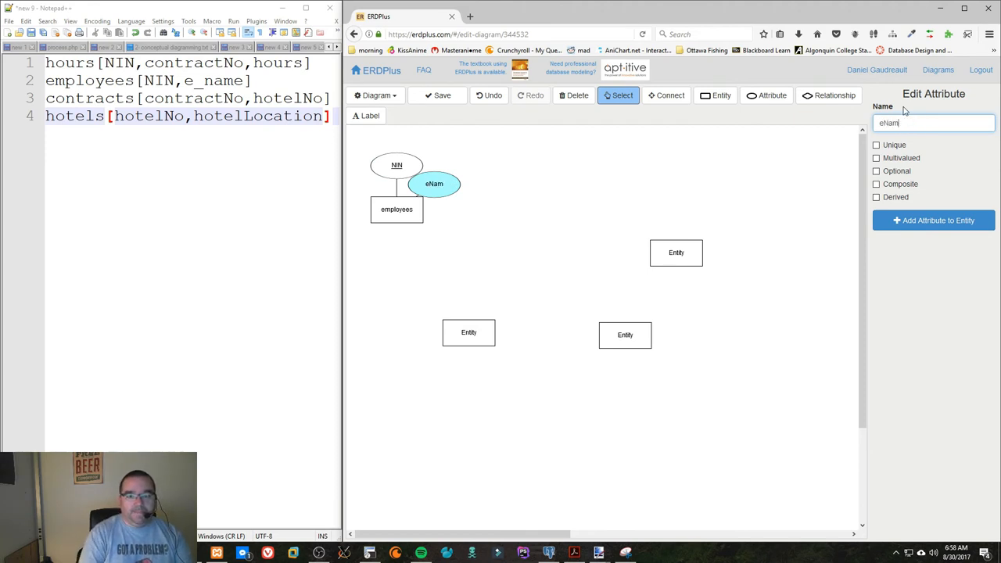
pyautogui.press('BackSpace')
pyautogui.press('BackSpace')
pyautogui.press('BackSpace')
pyautogui.write('ame')
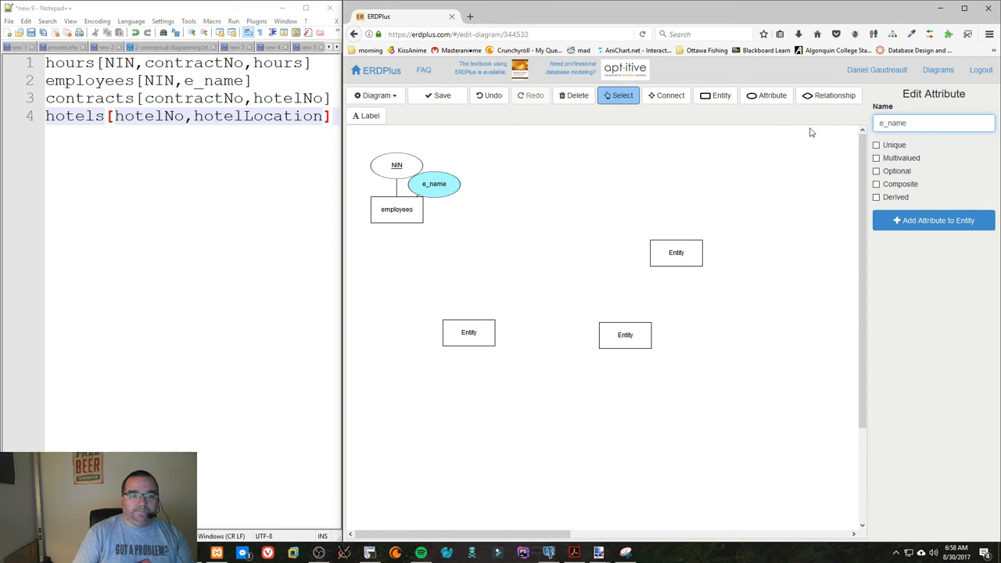
pyautogui.moveTo(434, 183); pyautogui.dragTo(468, 161)
pyautogui.click(548, 224)
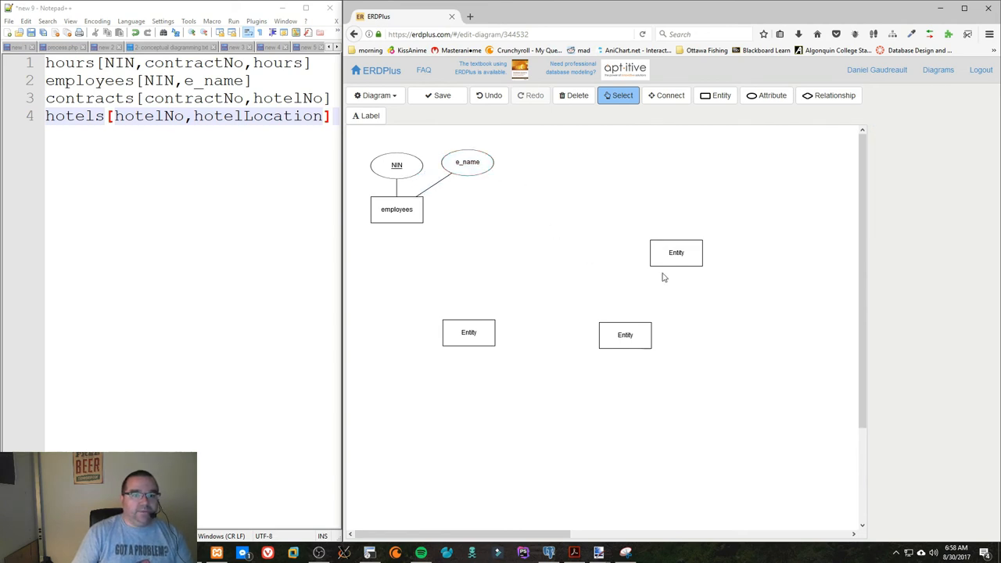
# Name the upper-right entity hotels with key hotelNo and attribute hotelLocation.
pyautogui.click(689, 259)
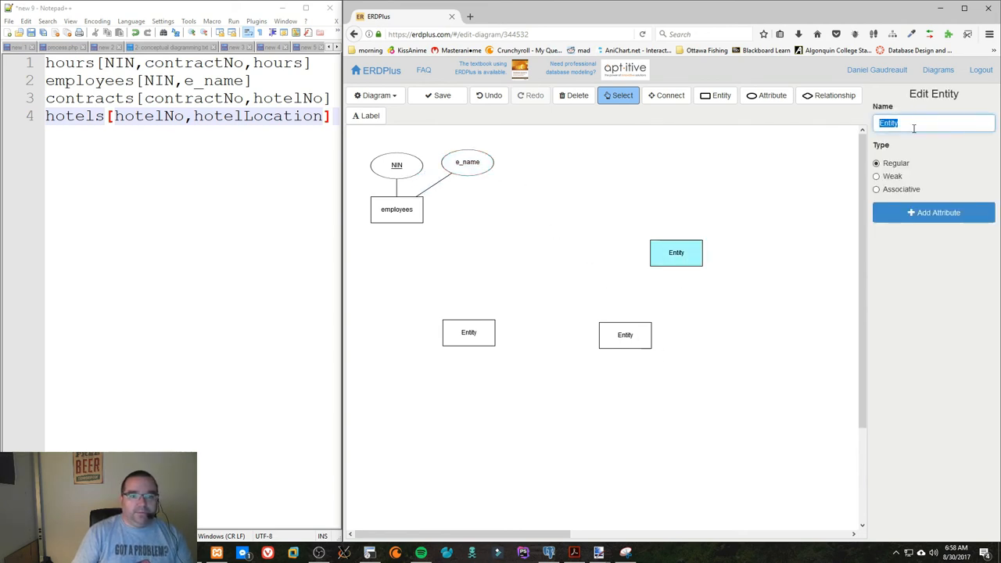
pyautogui.write('hotels')
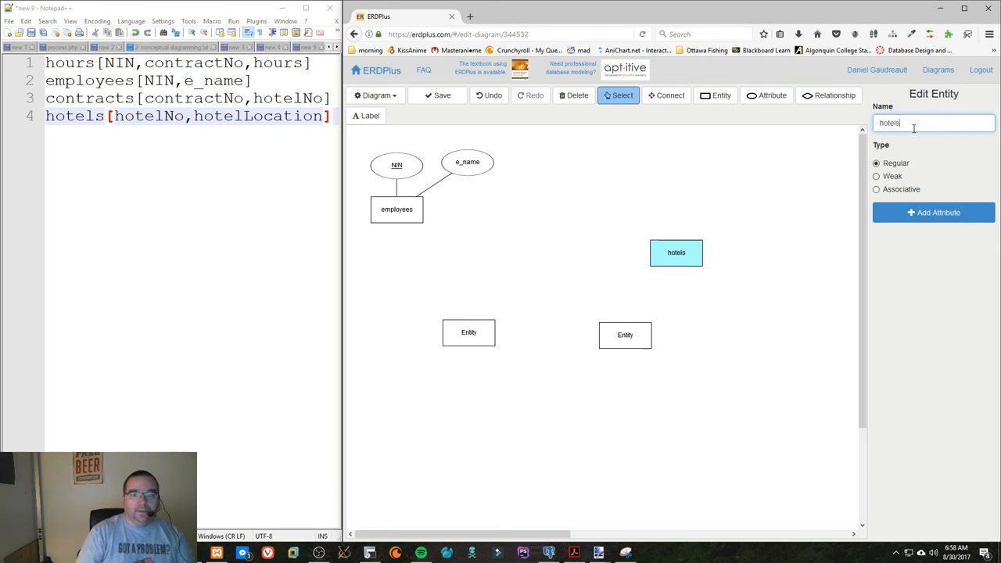
pyautogui.click(933, 213)
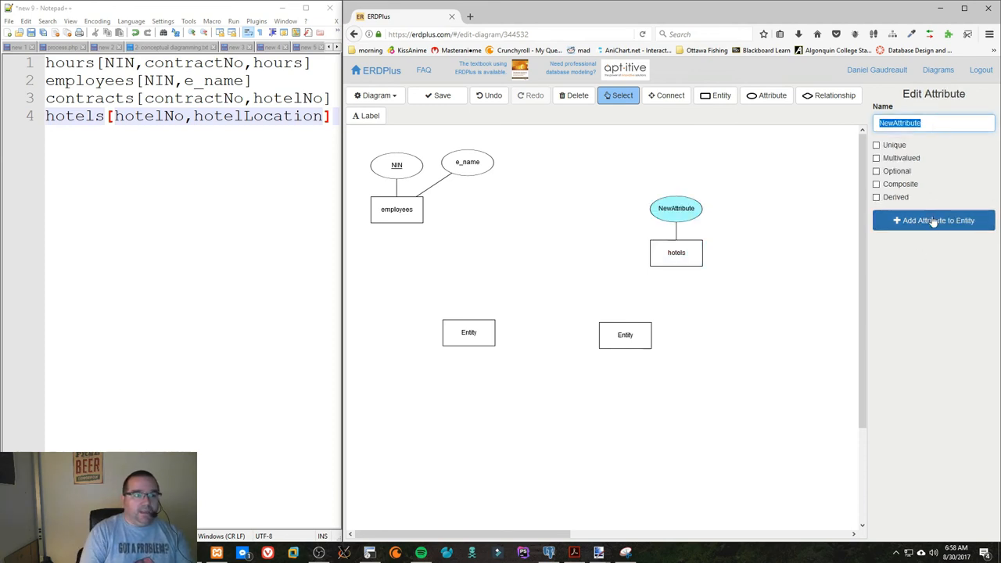
pyautogui.write('hotelNo')
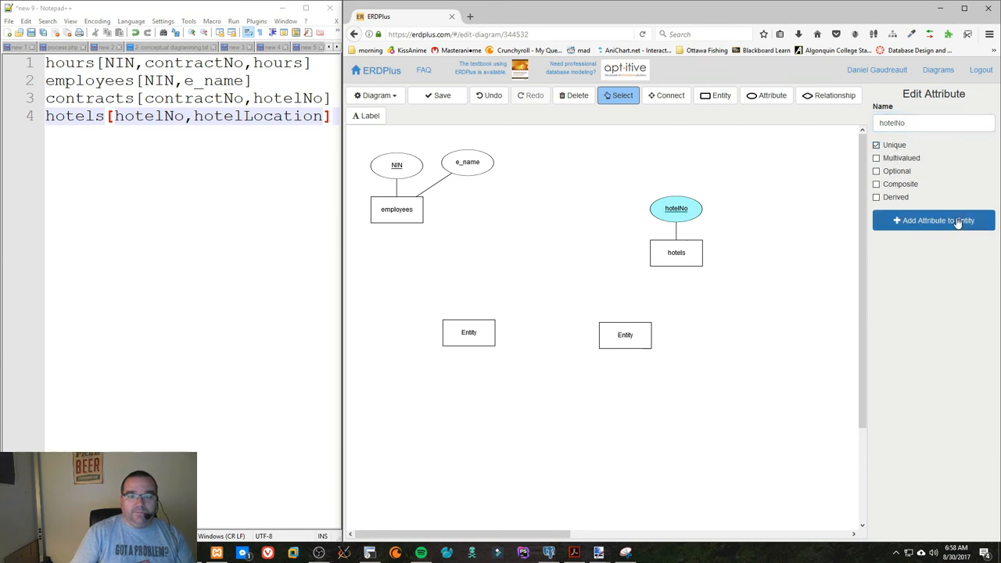
pyautogui.click(933, 220)
pyautogui.write('hotelLocation')
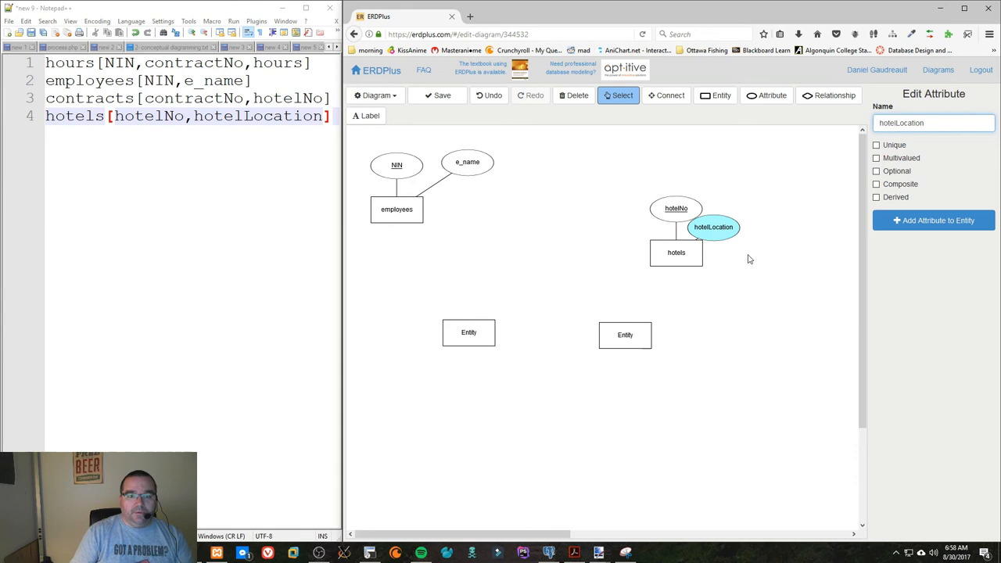
pyautogui.moveTo(713, 234); pyautogui.dragTo(776, 215)
pyautogui.click(779, 290)
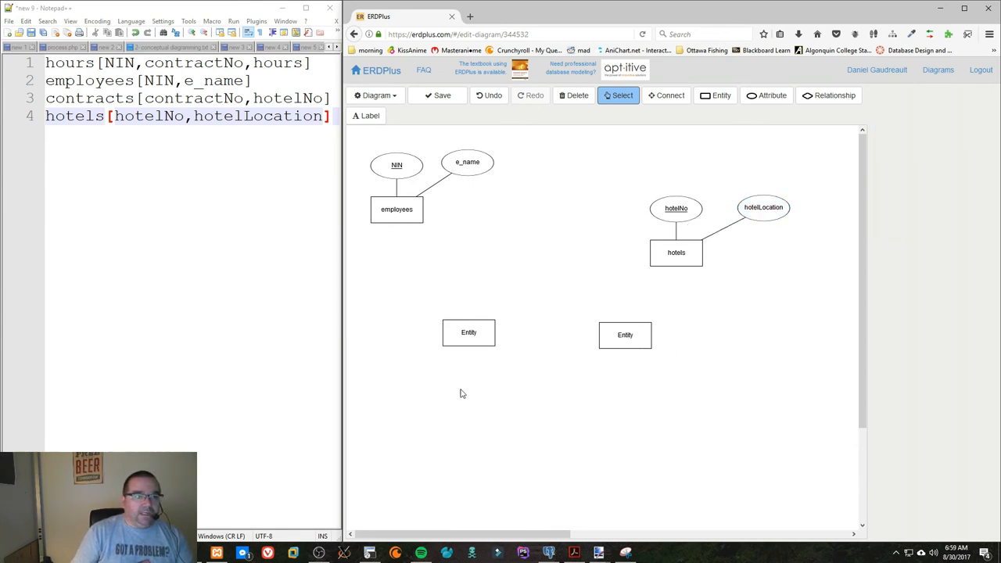
# Rearrange the two unnamed entities between employees and hotels.
pyautogui.moveTo(474, 329); pyautogui.dragTo(552, 206)
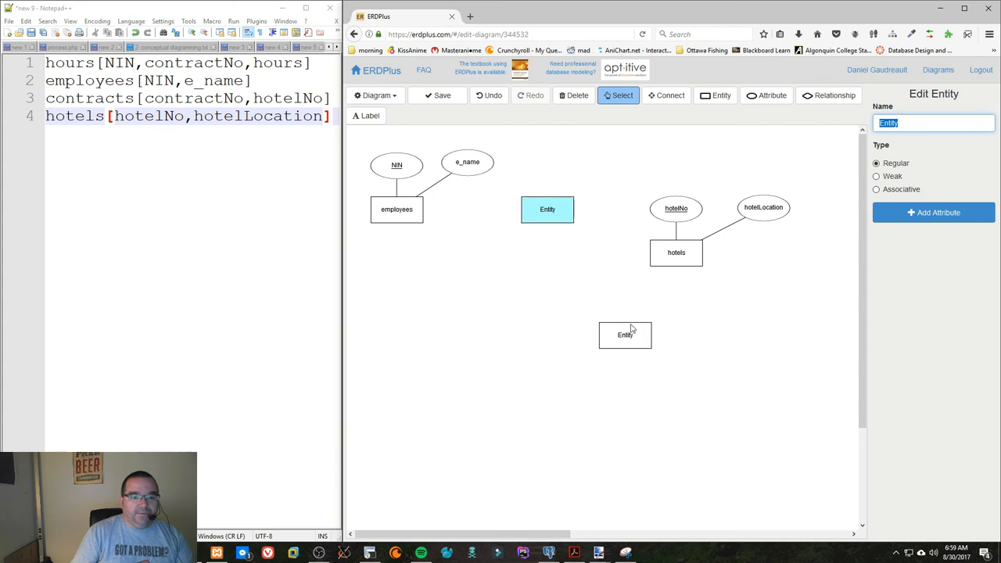
pyautogui.moveTo(630, 330)
pyautogui.mouseDown()
pyautogui.moveTo(569, 316)
pyautogui.moveTo(588, 310)
pyautogui.mouseUp()
pyautogui.moveTo(547, 215)
pyautogui.mouseDown()
pyautogui.moveTo(507, 244)
pyautogui.moveTo(512, 231)
pyautogui.mouseUp()
# Name the lower entity contracts with contractNo as its unique key attribute.
pyautogui.click(581, 309)
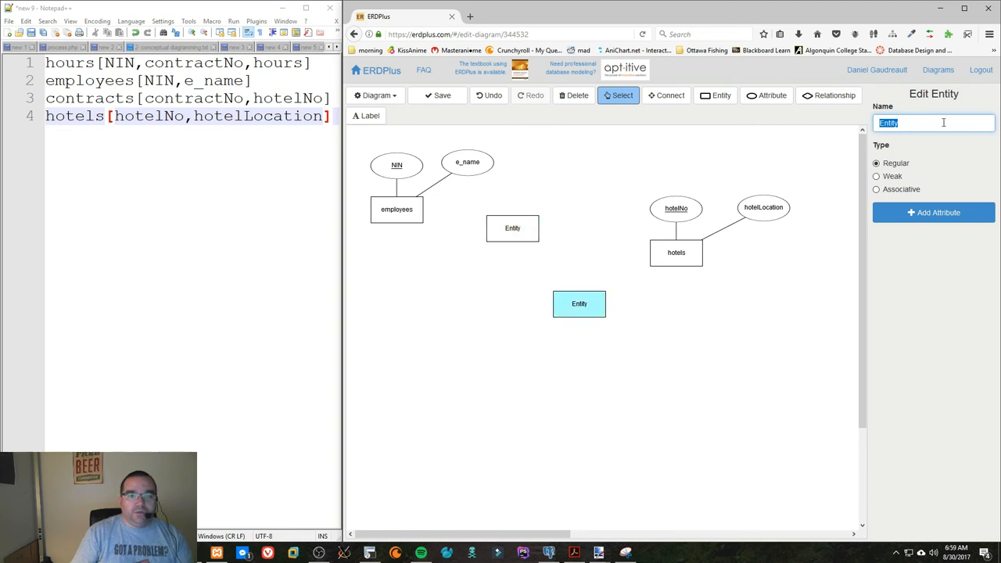
pyautogui.write('c')
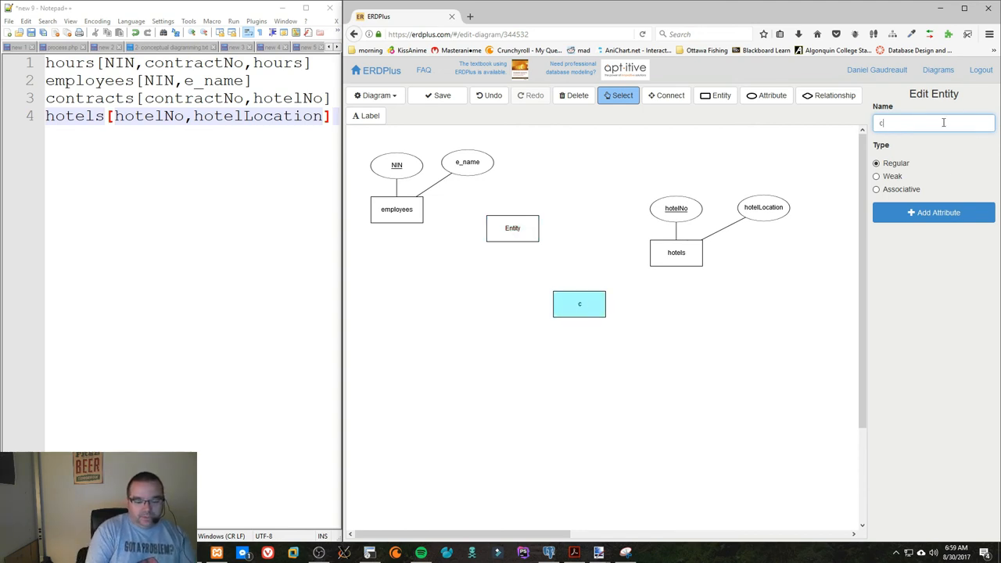
pyautogui.write('ontracts')
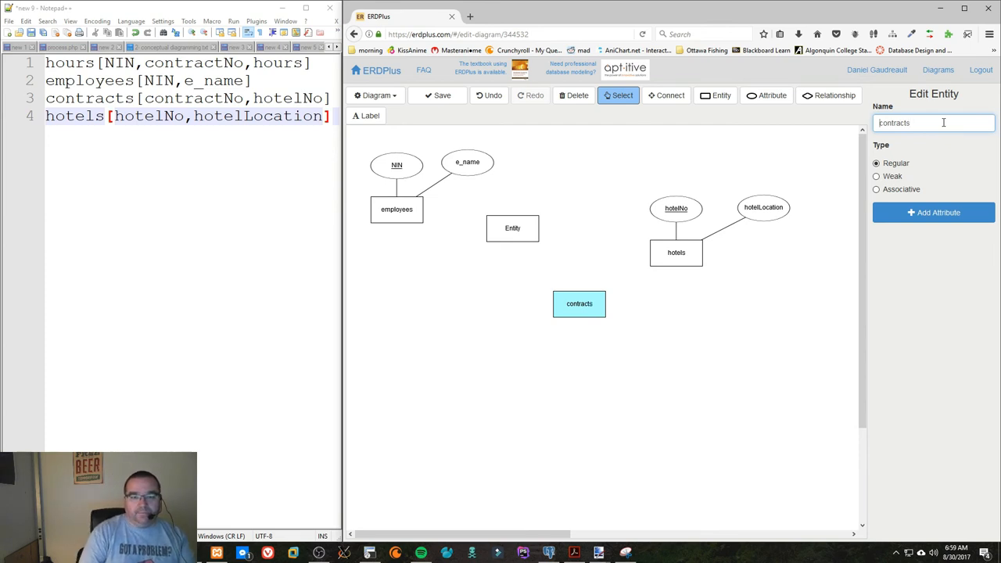
pyautogui.click(917, 215)
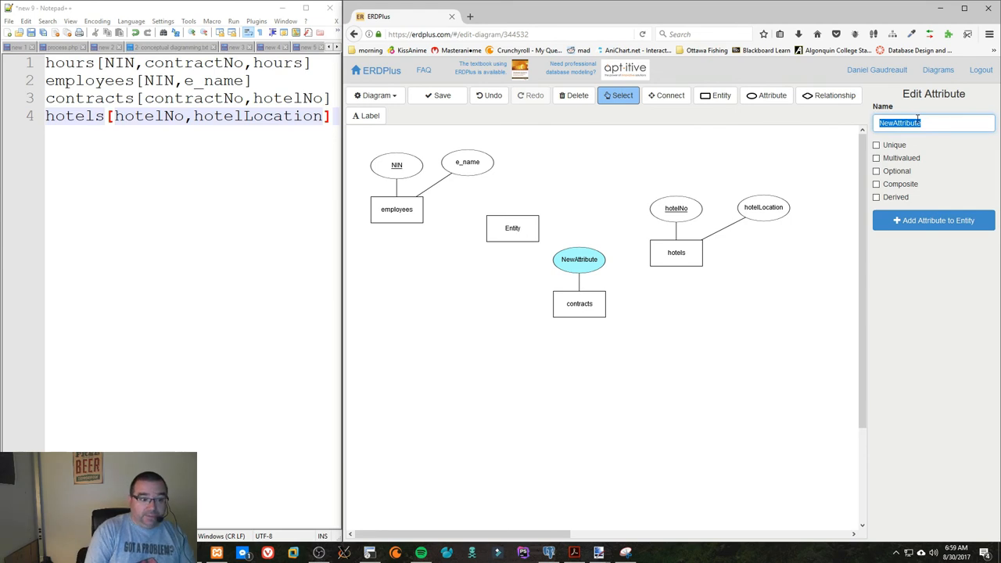
pyautogui.write('contract')
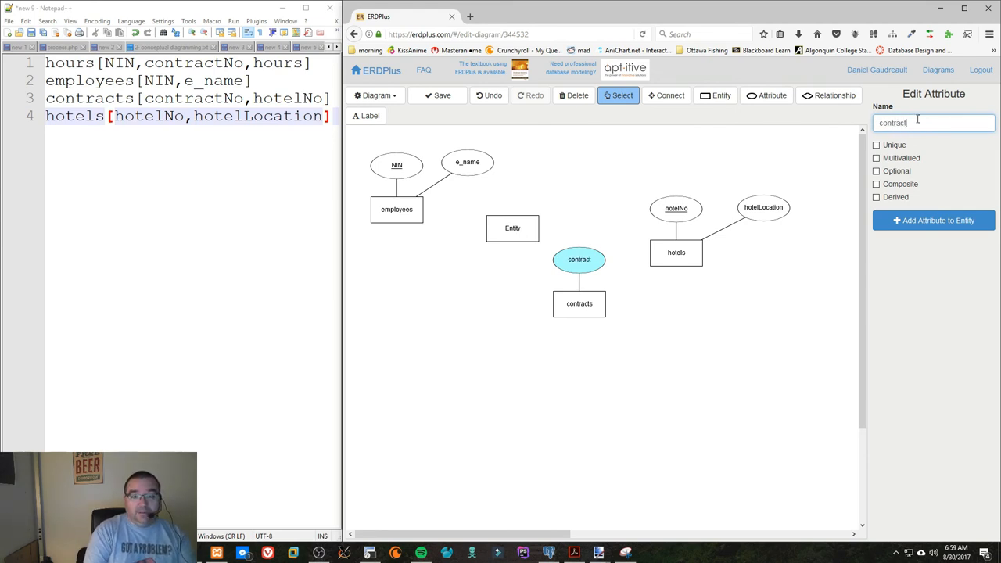
pyautogui.write('No')
pyautogui.click(876, 145)
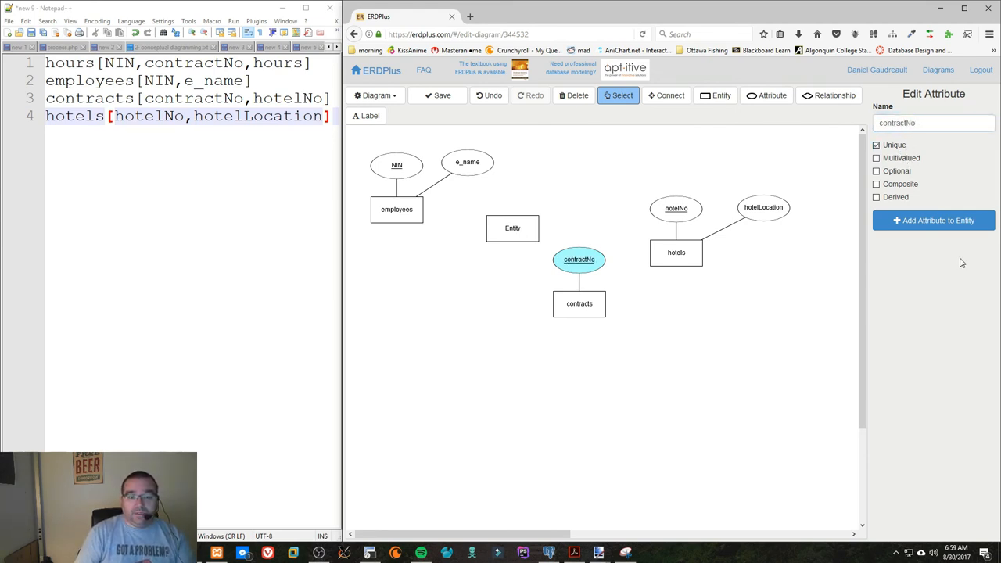
# Make the last entity an associative entity named hours with an hours attribute.
pyautogui.moveTo(512, 235); pyautogui.dragTo(463, 293)
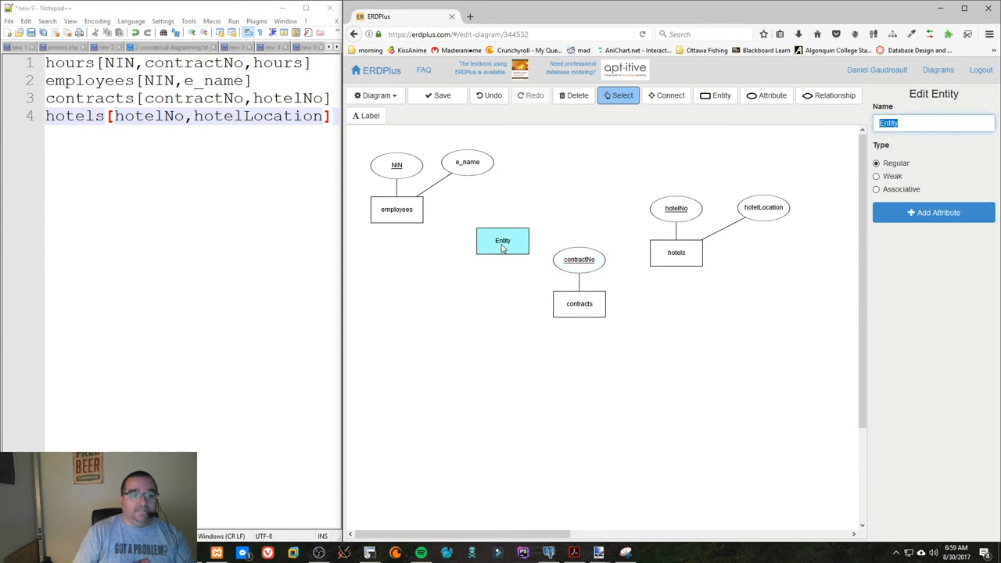
pyautogui.click(877, 190)
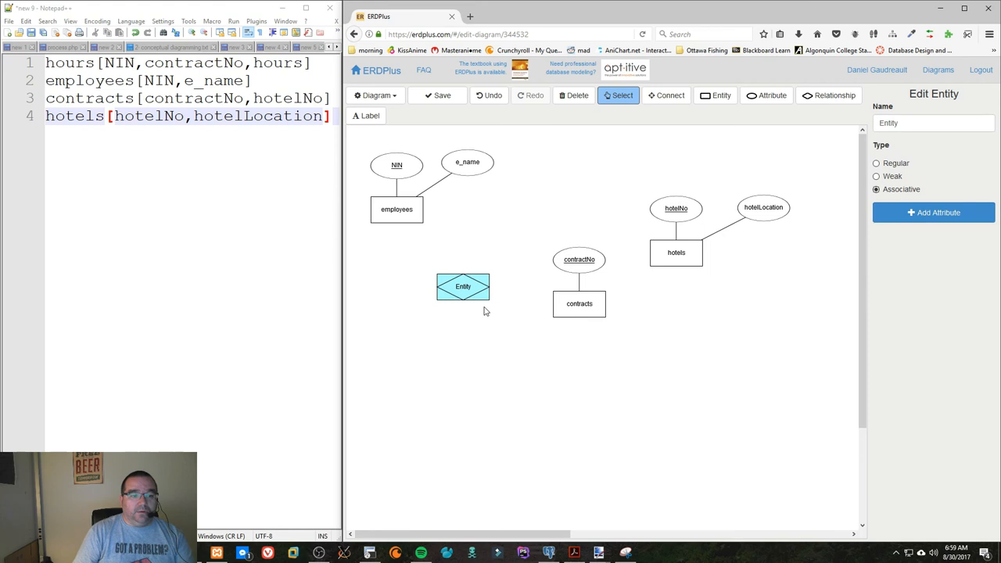
pyautogui.doubleClick(889, 123)
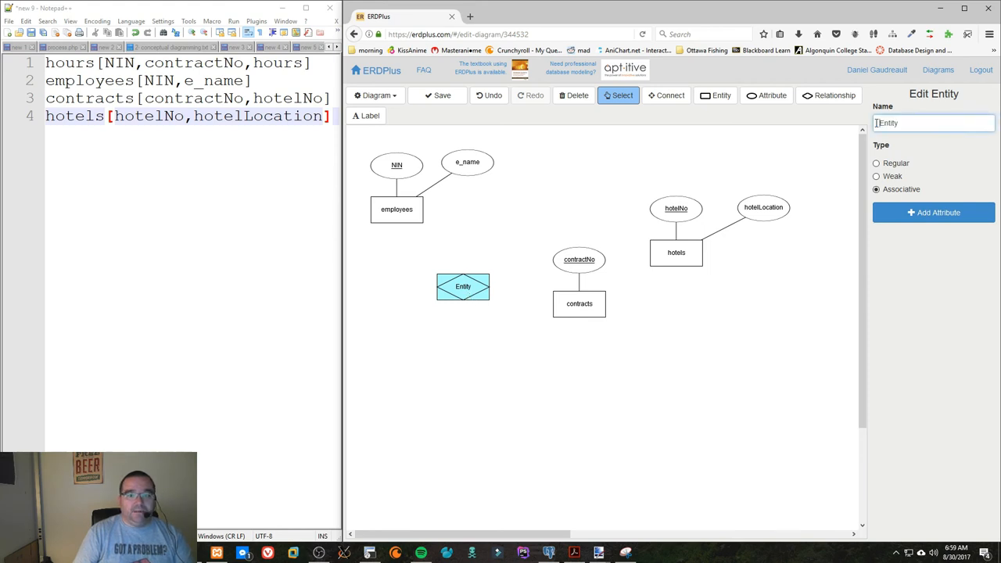
pyautogui.doubleClick(894, 122)
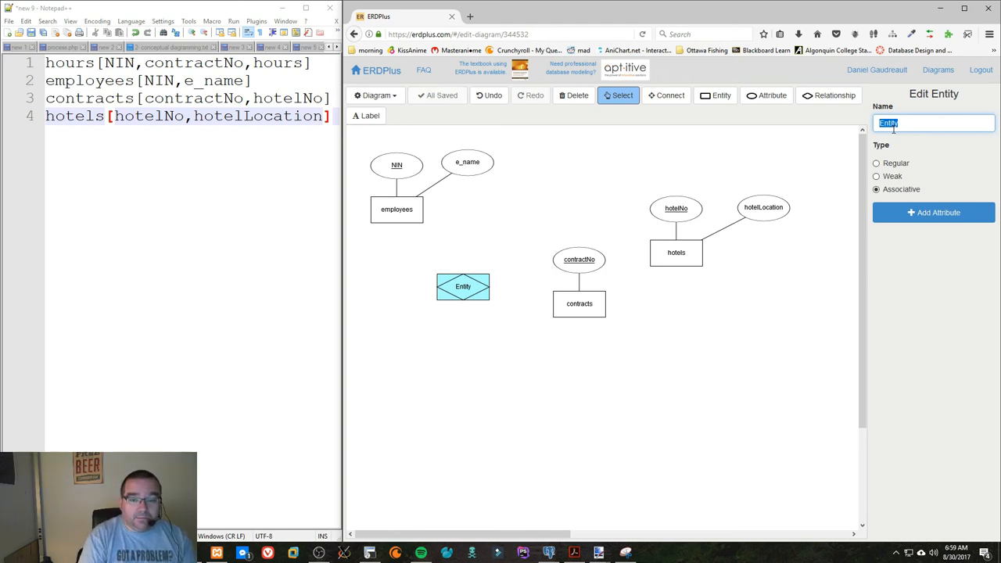
pyautogui.write('hours')
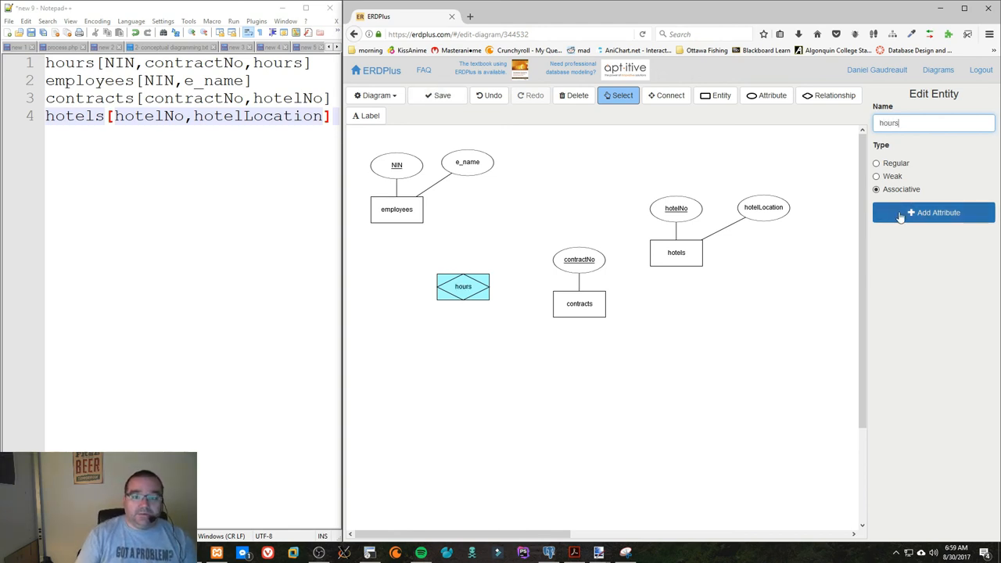
pyautogui.click(901, 216)
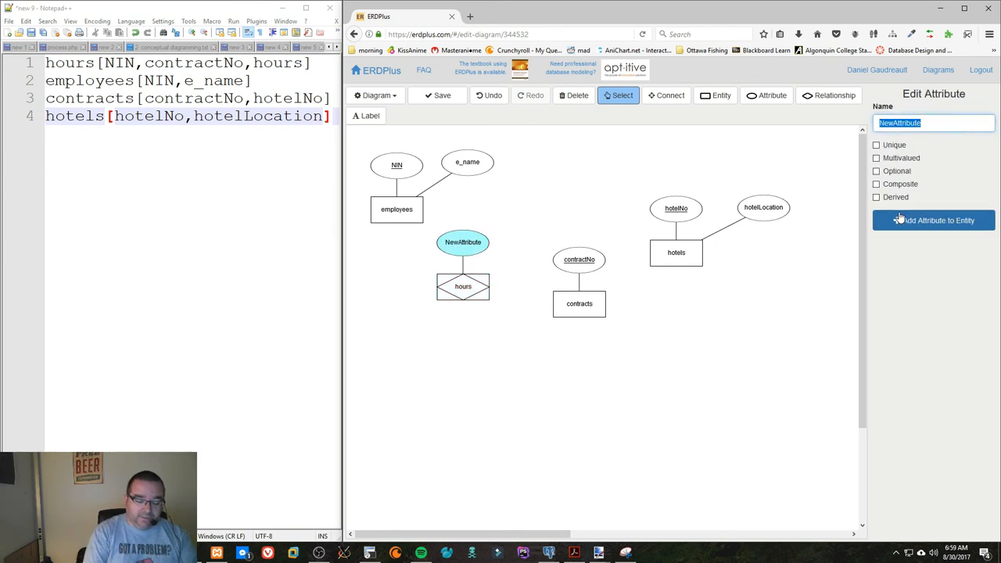
pyautogui.write('hours')
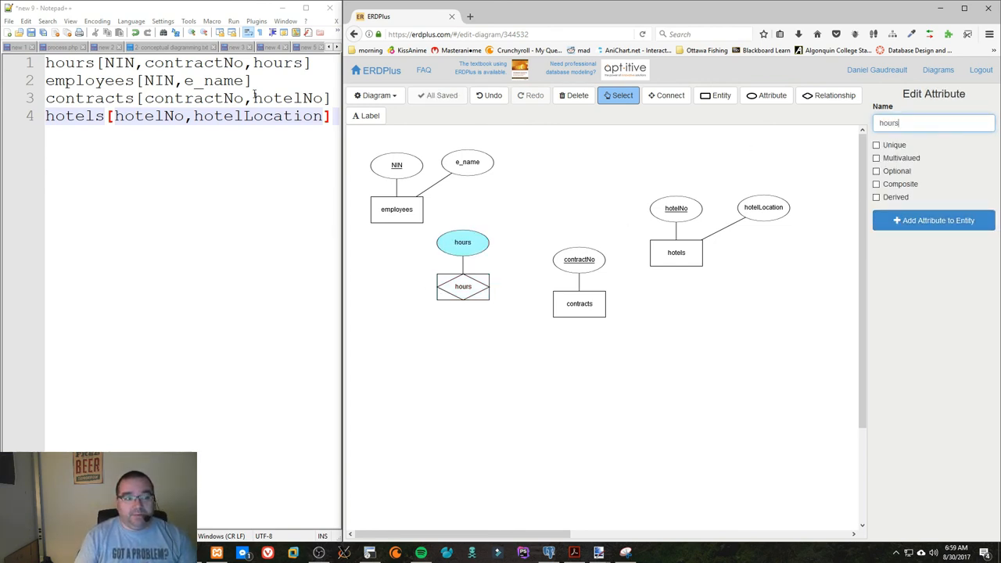
pyautogui.click(529, 192)
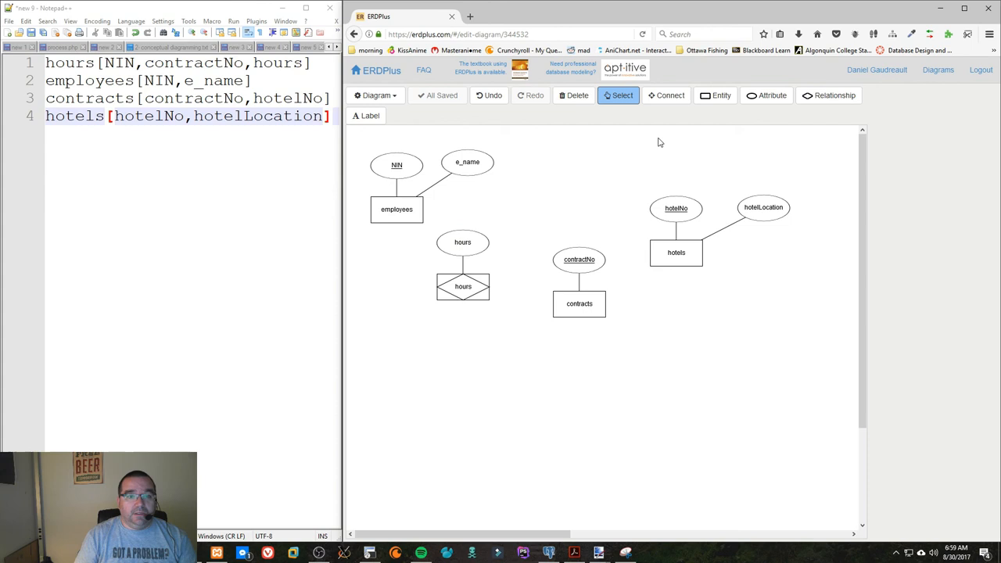
# Connect hotels and contracts with a new 'has' relationship.
pyautogui.click(661, 98)
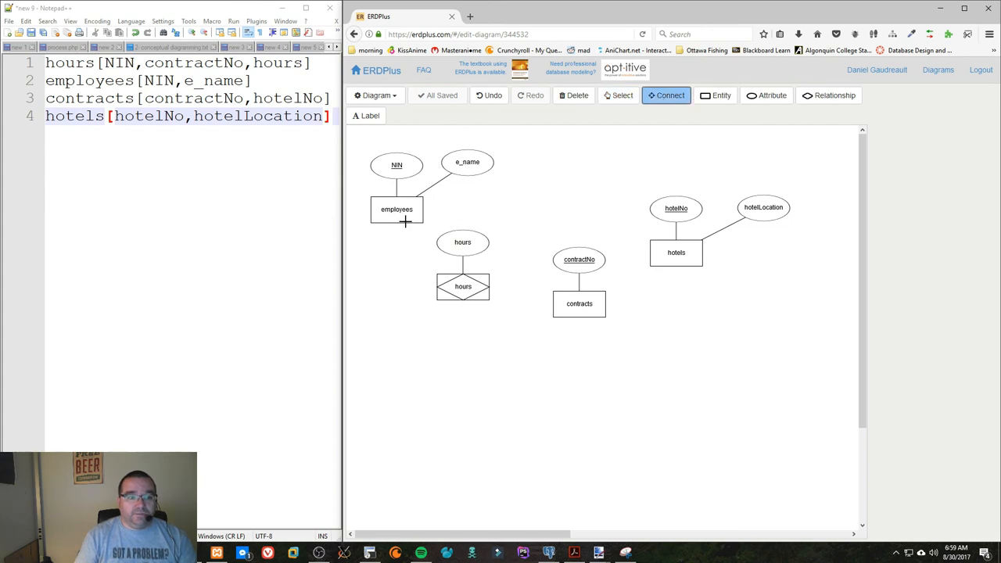
pyautogui.moveTo(666, 261); pyautogui.dragTo(583, 301)
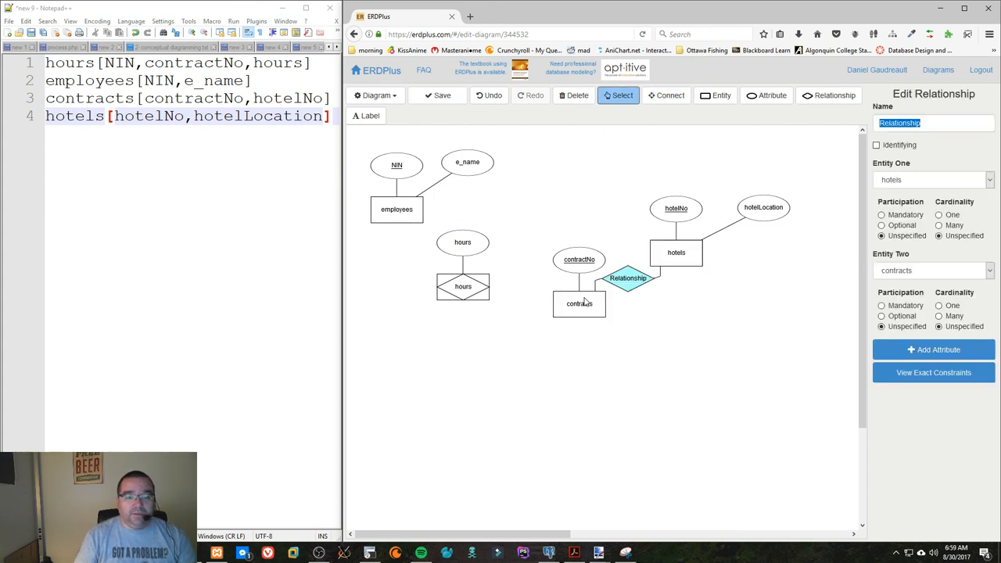
pyautogui.write('has')
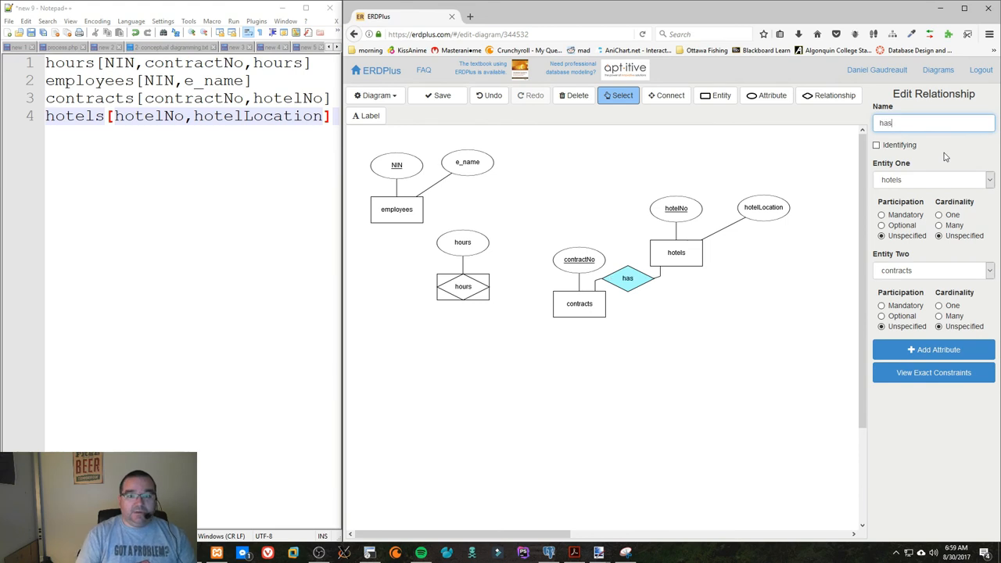
# Set hotels optional-many and contracts mandatory-one, then place the diamond between them.
pyautogui.click(906, 215)
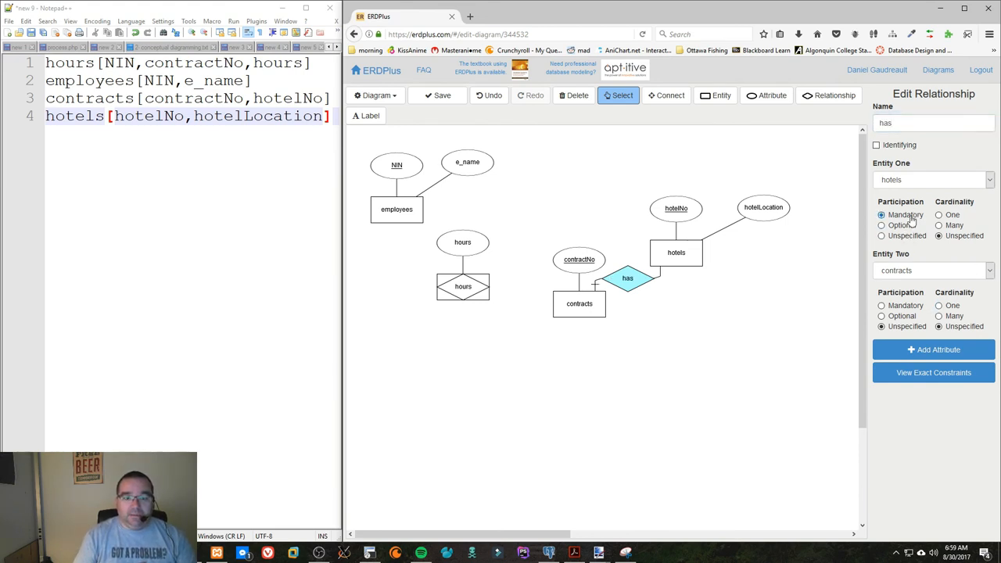
pyautogui.click(881, 225)
pyautogui.click(938, 225)
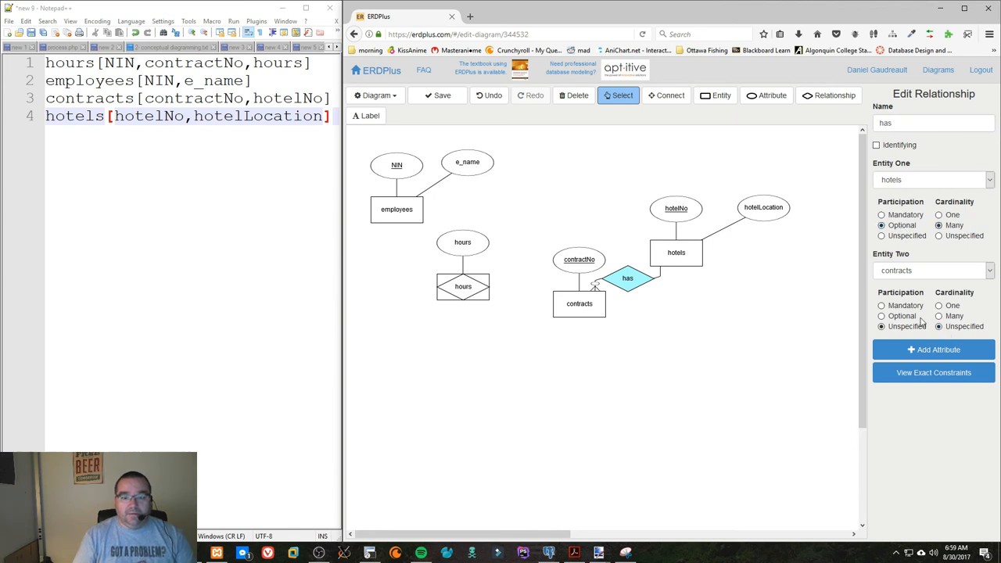
pyautogui.click(881, 306)
pyautogui.click(939, 306)
pyautogui.moveTo(630, 279); pyautogui.dragTo(667, 298)
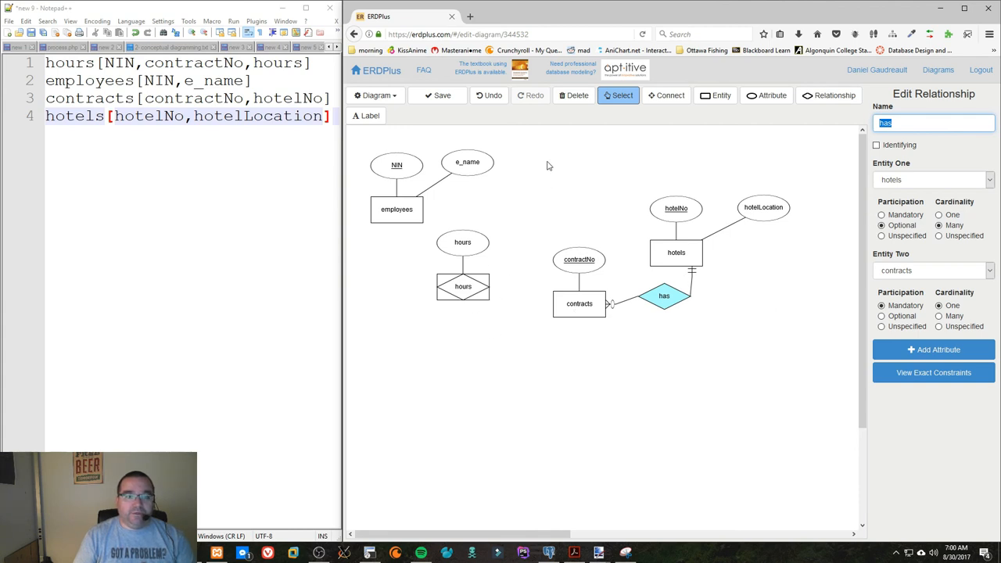
# Connect contracts and hours with a 'has' relationship, diamond moved below them.
pyautogui.click(666, 96)
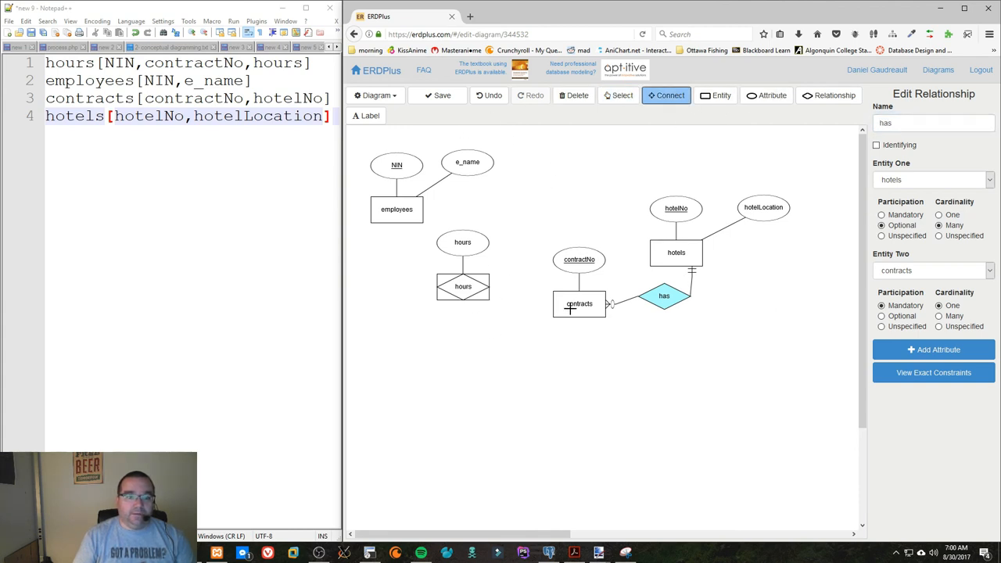
pyautogui.moveTo(572, 308); pyautogui.dragTo(463, 286)
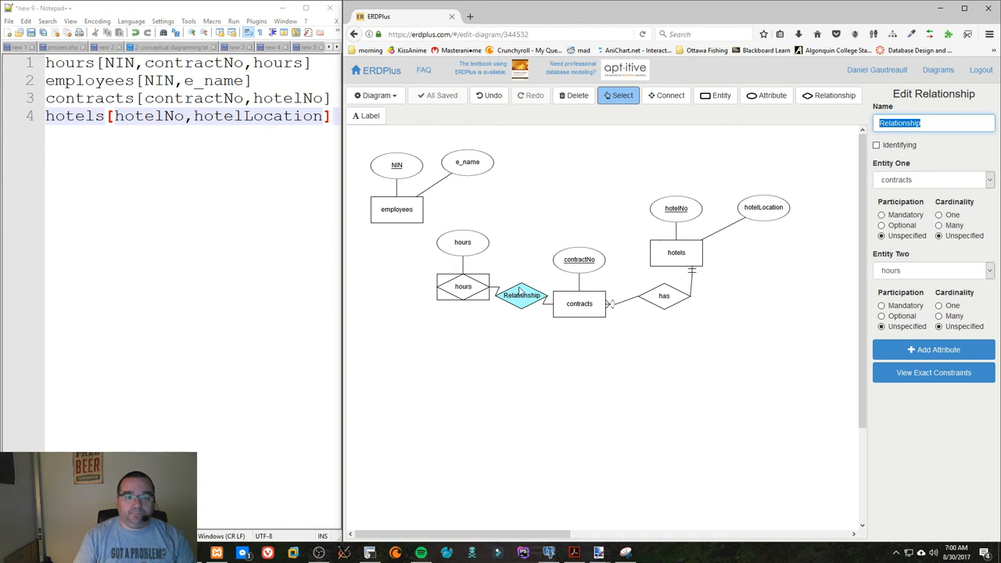
pyautogui.moveTo(521, 296); pyautogui.dragTo(512, 344)
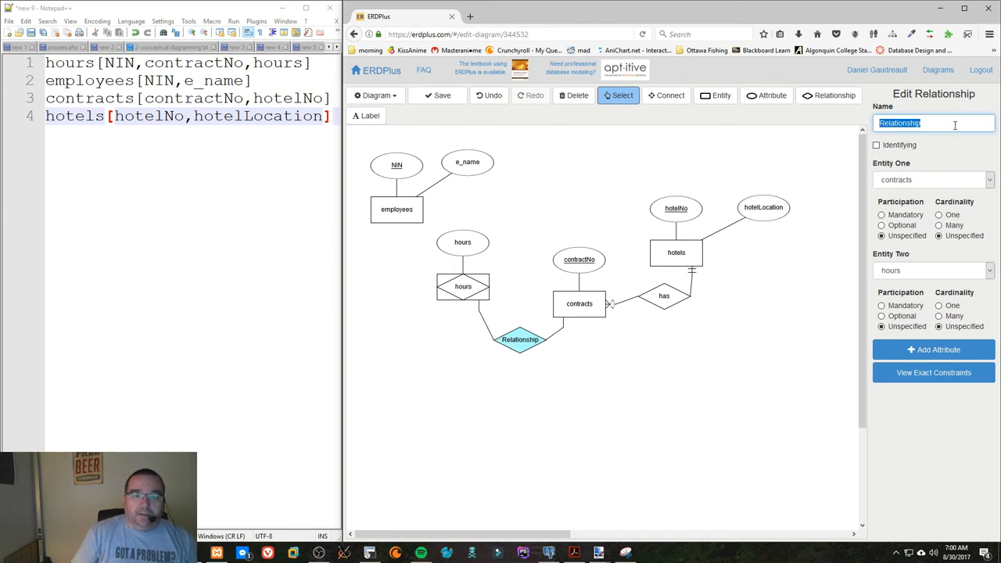
pyautogui.write('a')
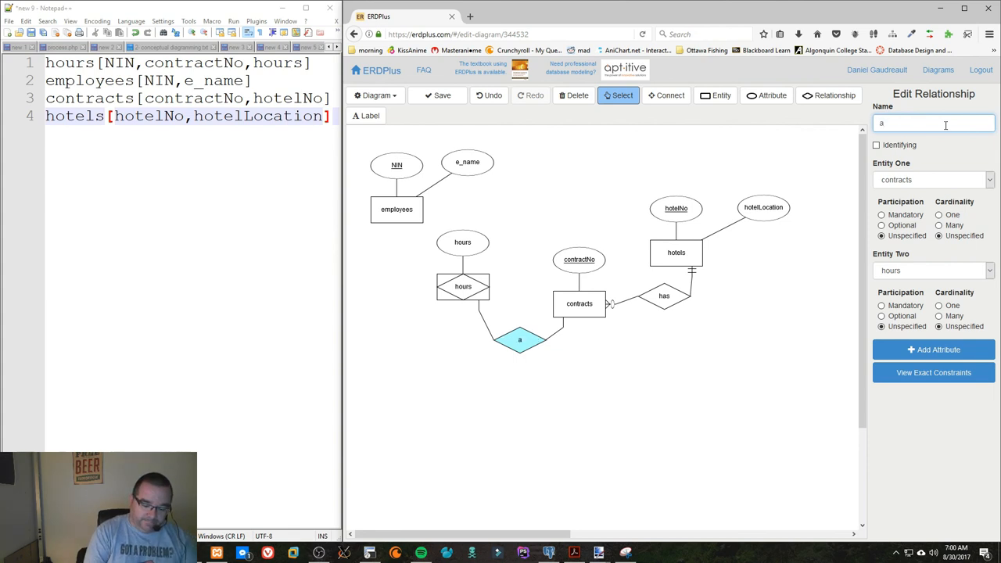
pyautogui.press('BackSpace')
pyautogui.write('has')
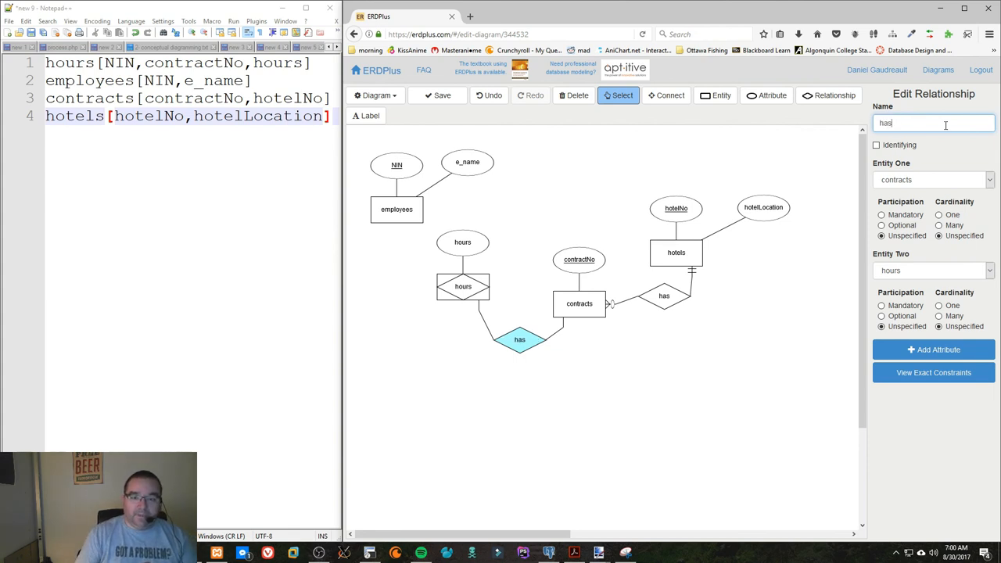
# Set contracts optional-many and hours mandatory-one.
pyautogui.click(907, 214)
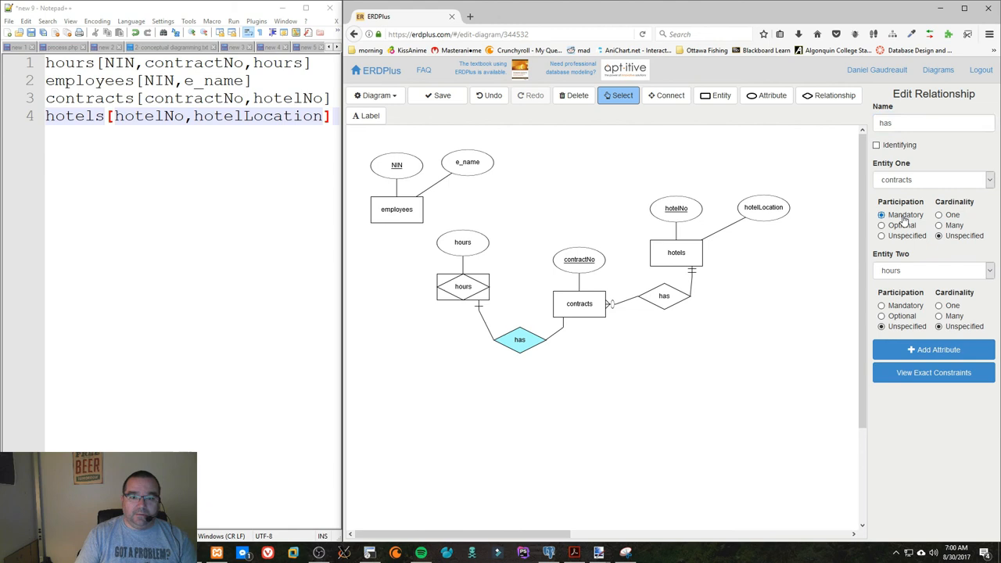
pyautogui.click(902, 225)
pyautogui.moveTo(958, 225); pyautogui.dragTo(958, 214)
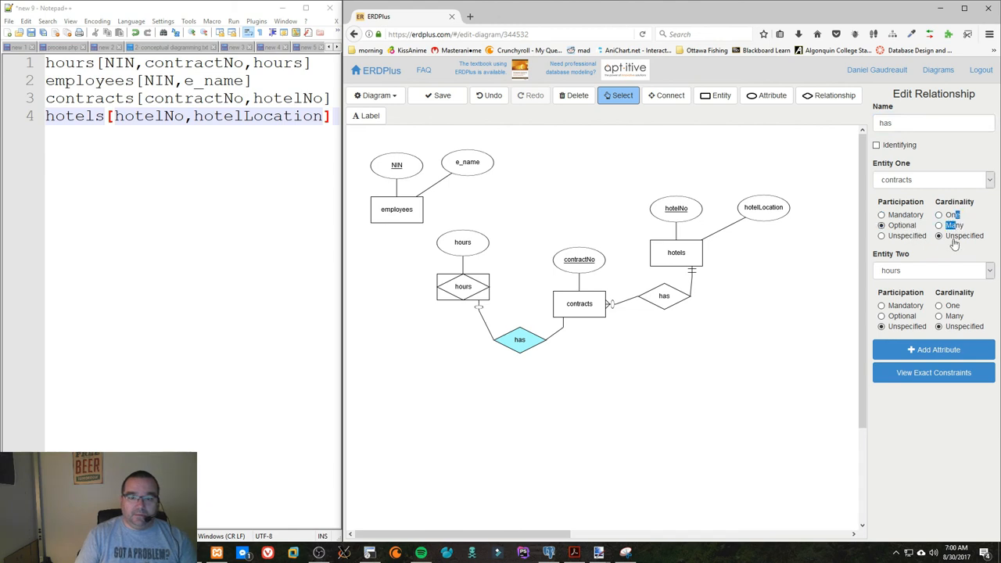
pyautogui.click(906, 305)
pyautogui.click(953, 305)
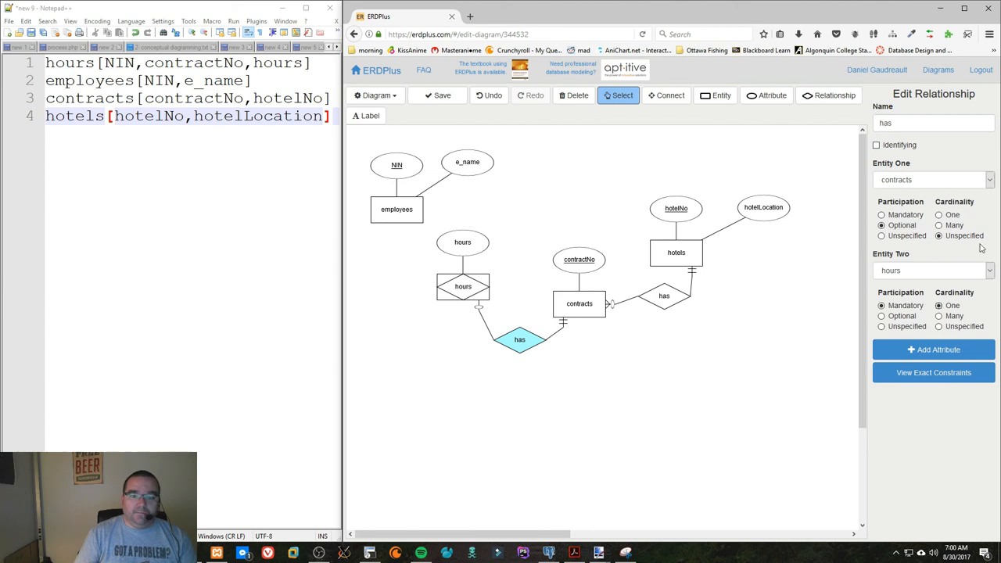
pyautogui.click(939, 225)
# Review the contracts entity, the new has relationship and the hours entity.
pyautogui.click(573, 310)
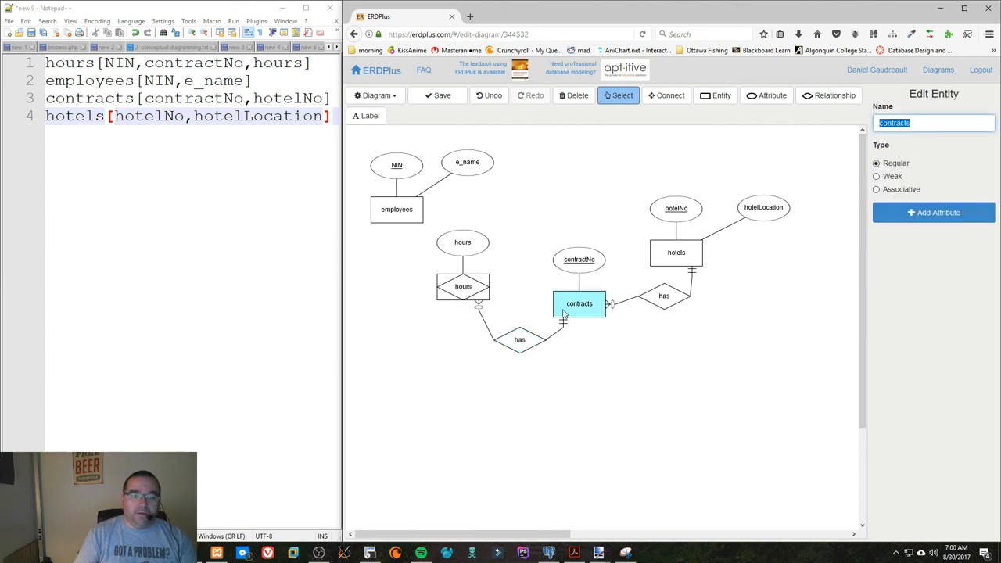
pyautogui.click(520, 340)
pyautogui.click(463, 288)
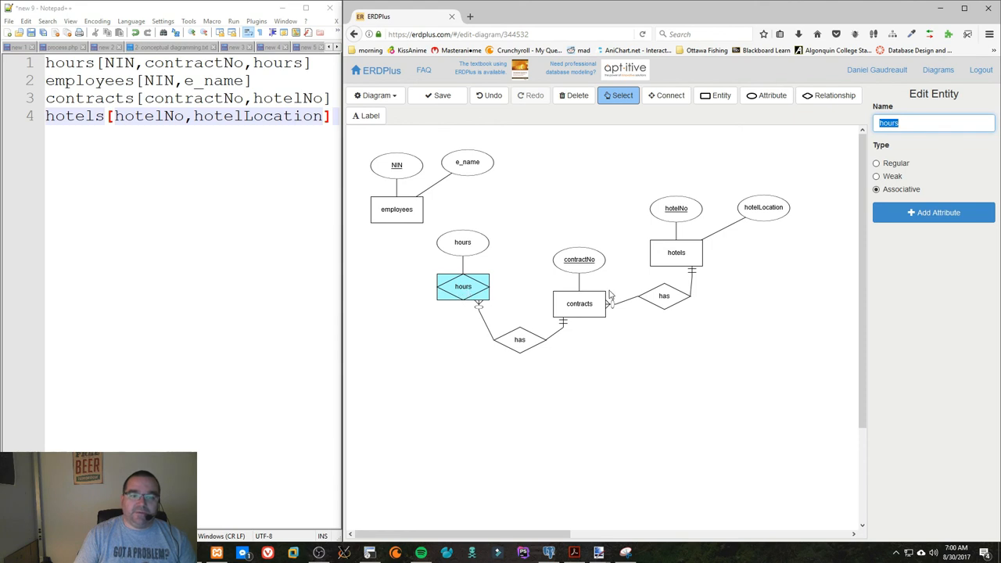
# Connect employees and hours with a 'has' relationship, diamond placed below employees.
pyautogui.click(666, 95)
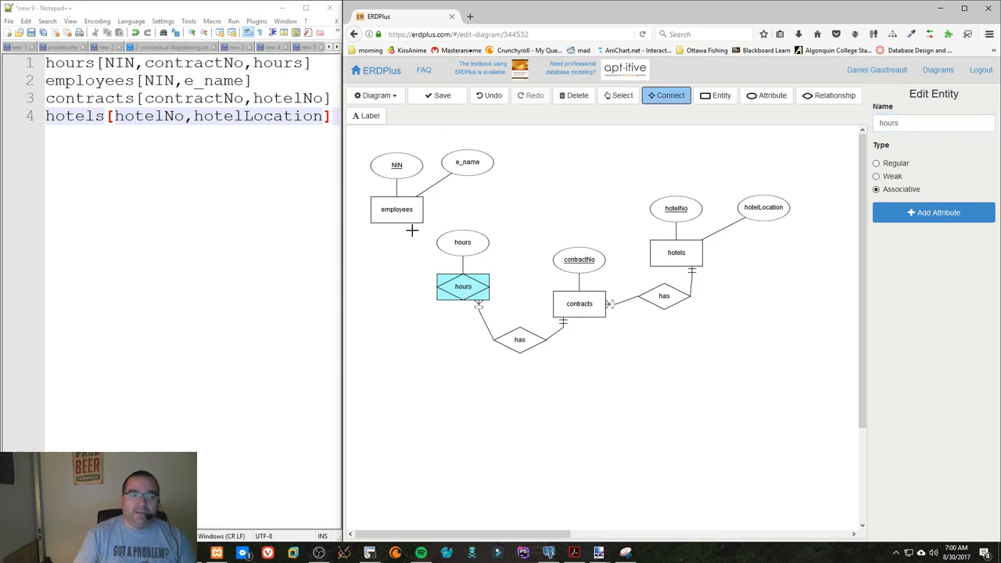
pyautogui.moveTo(383, 211)
pyautogui.mouseDown()
pyautogui.moveTo(455, 295)
pyautogui.moveTo(461, 289)
pyautogui.mouseUp()
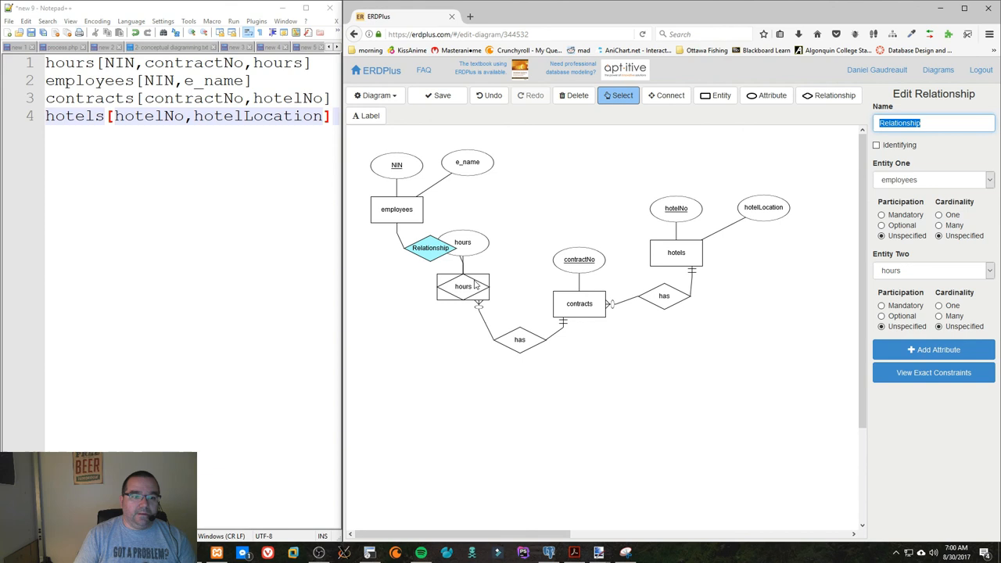
pyautogui.moveTo(429, 249); pyautogui.dragTo(398, 257)
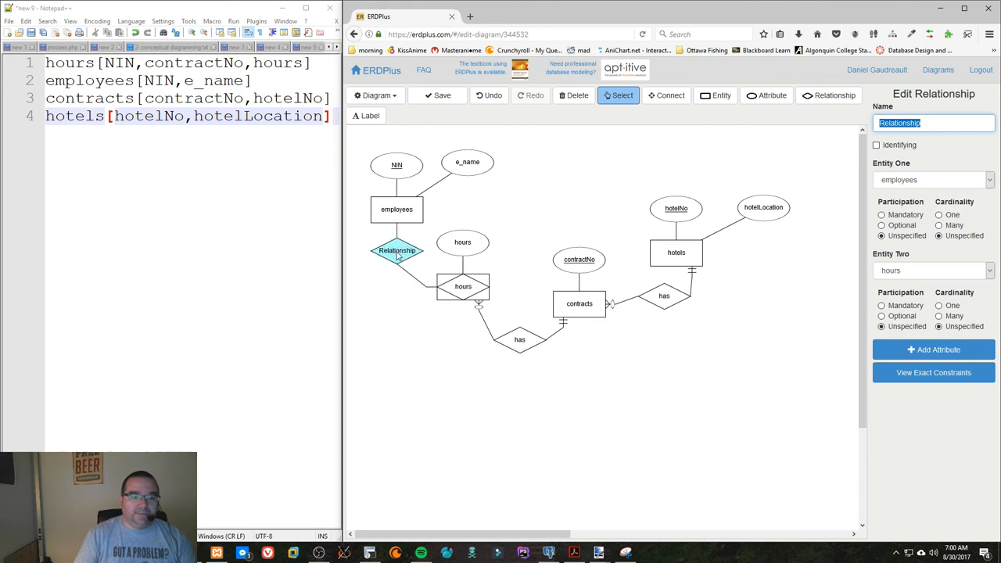
pyautogui.write('has')
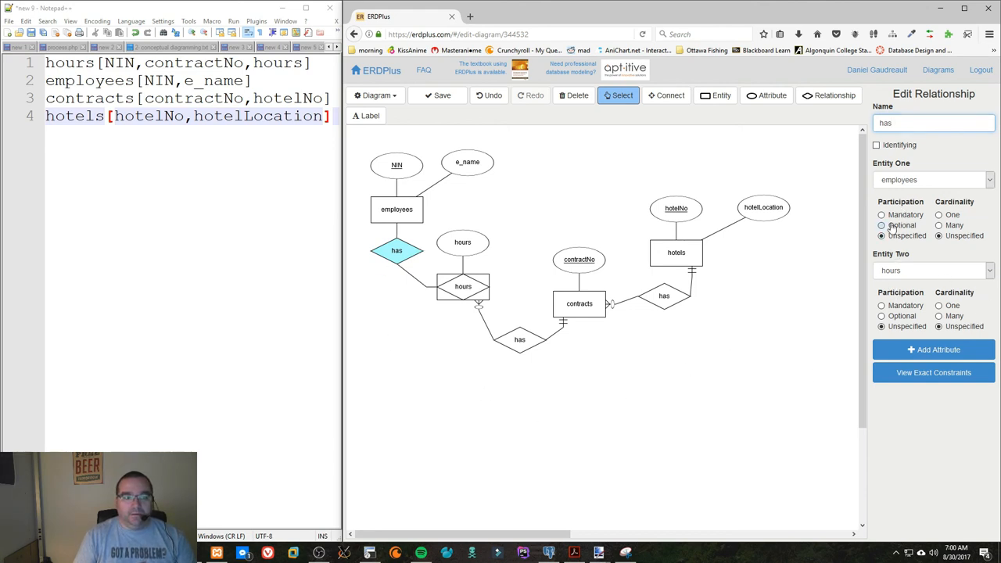
# Set employees optional-many and hours mandatory-one.
pyautogui.click(882, 225)
pyautogui.click(939, 225)
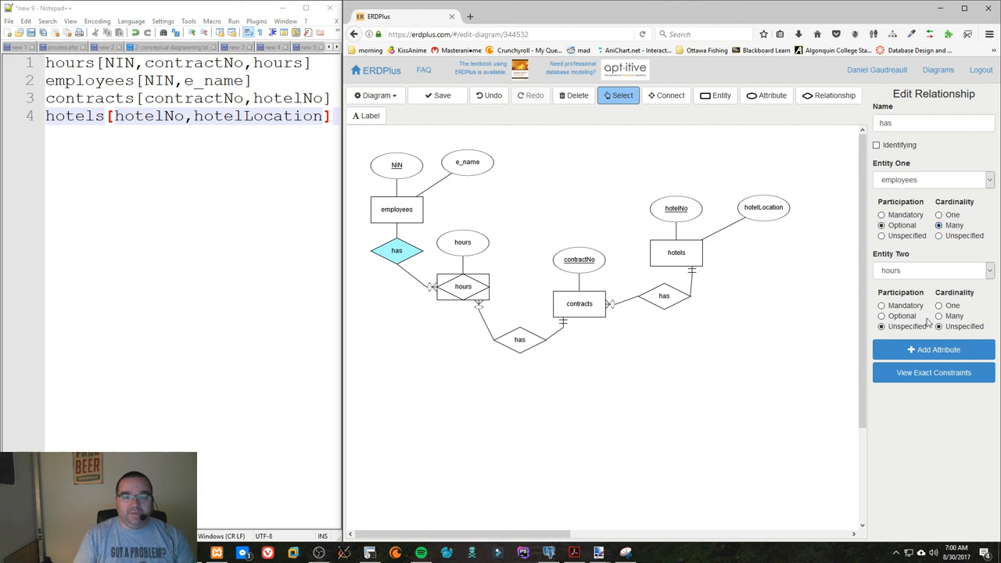
pyautogui.click(881, 305)
pyautogui.click(939, 305)
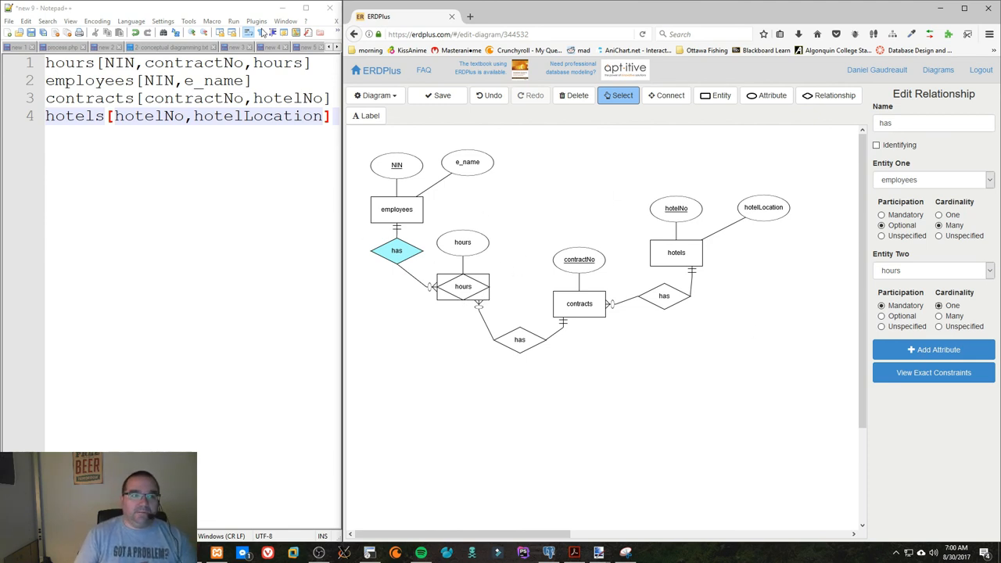
# Reveal the FD1–FD4 image in paint.net, then bring the ERDPlus window back in front.
pyautogui.click(283, 7)
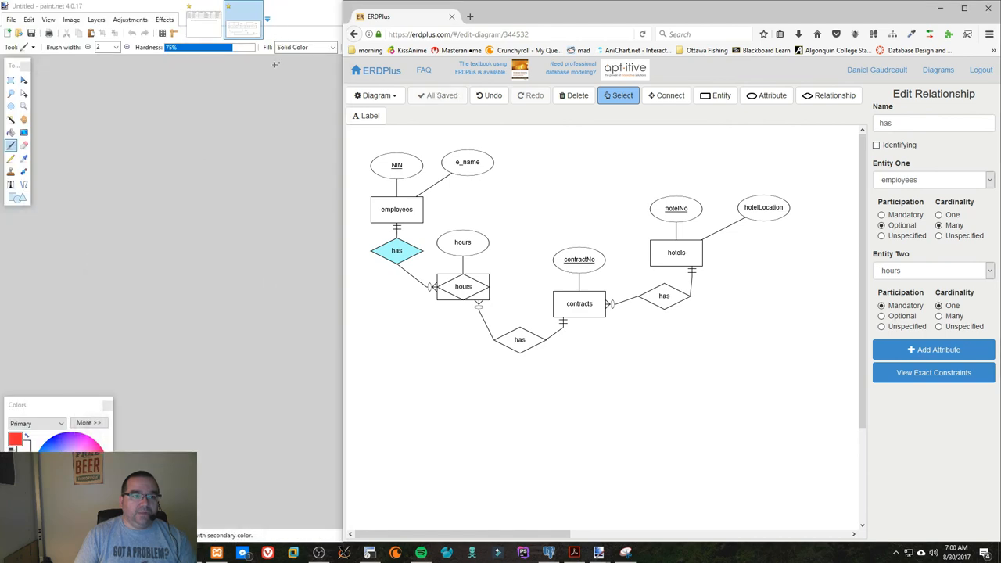
pyautogui.moveTo(560, 14); pyautogui.dragTo(881, 60)
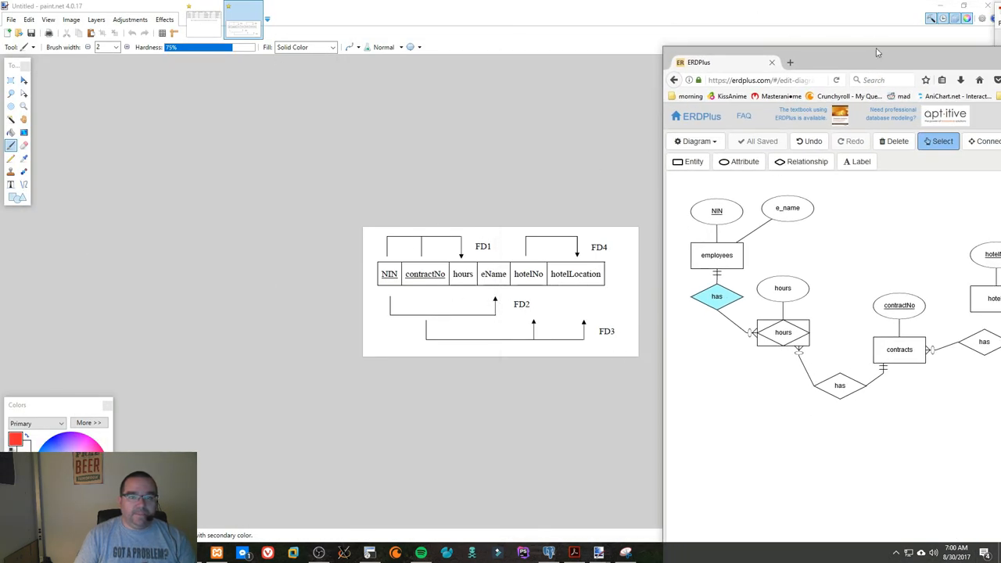
pyautogui.click(868, 45)
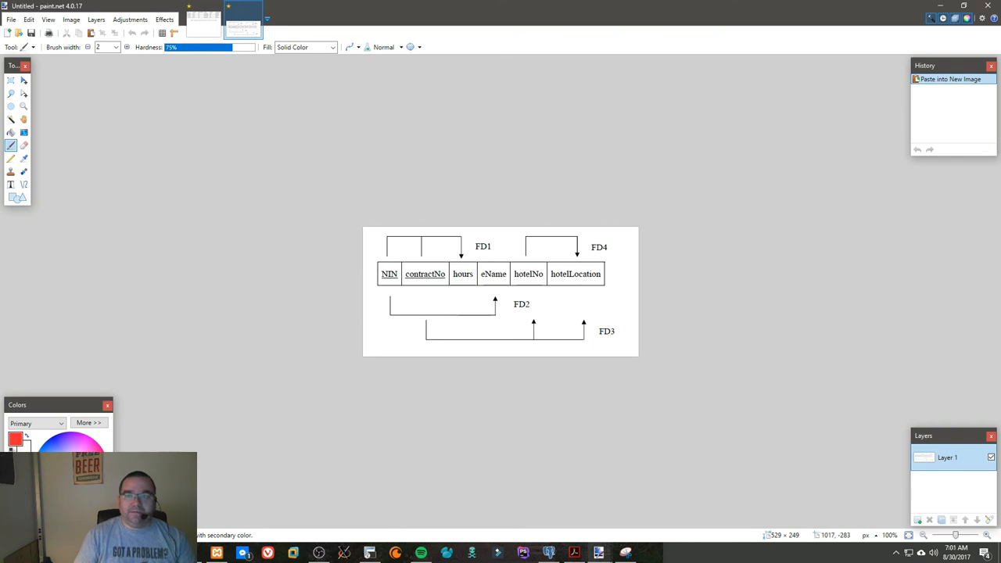
pyautogui.hotkey('alt', 'Tab')
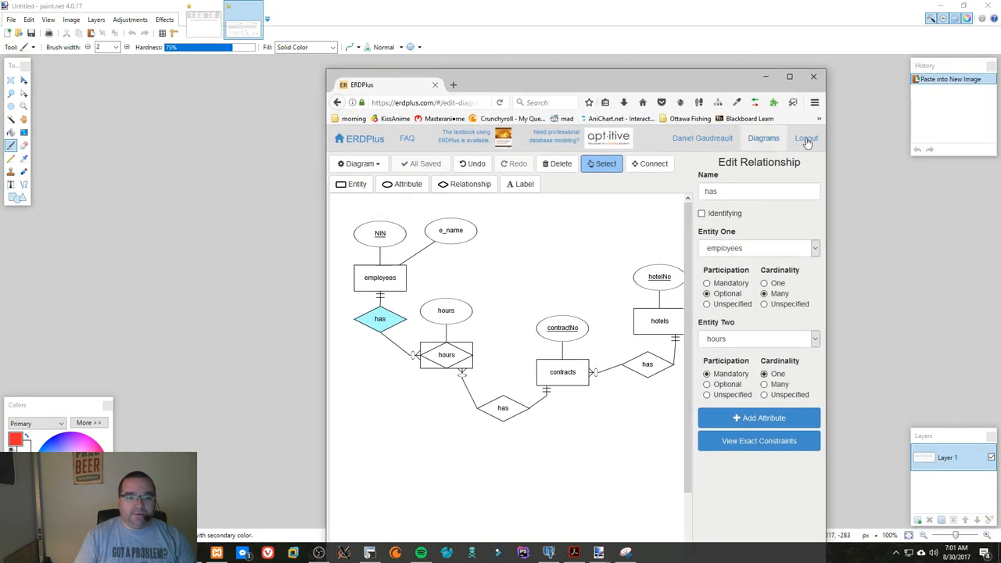